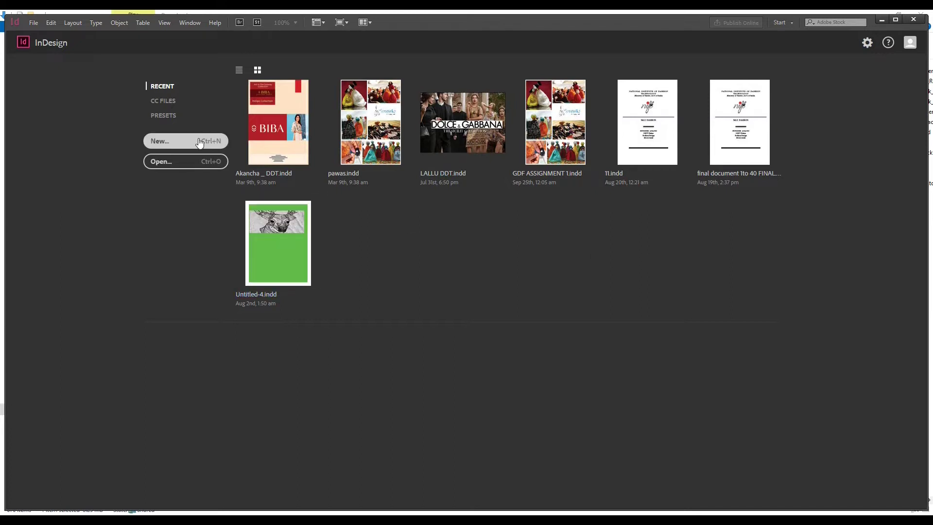
Open the settings for a new document and move the dialog partly off the page preview.
click(34, 23)
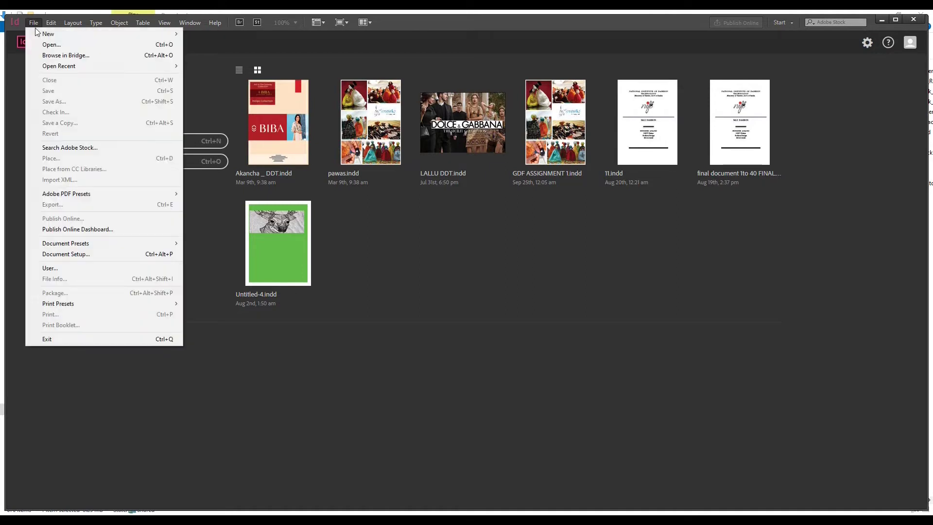
mouse_move(39, 34)
click(223, 34)
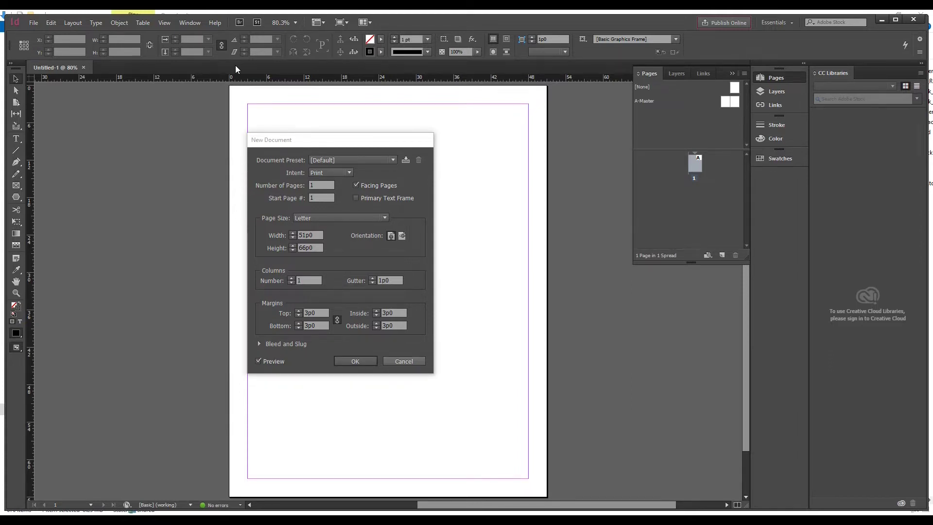
drag(289, 141, 314, 135)
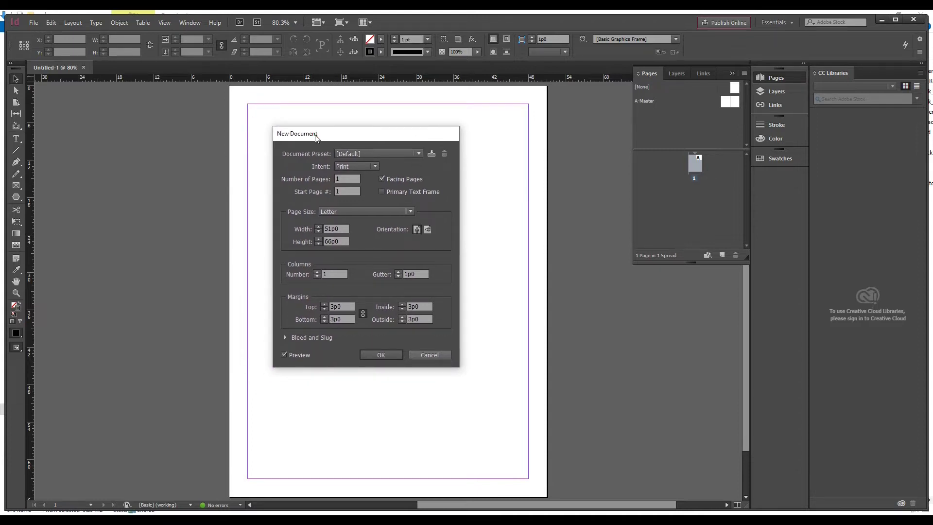
drag(349, 137, 370, 142)
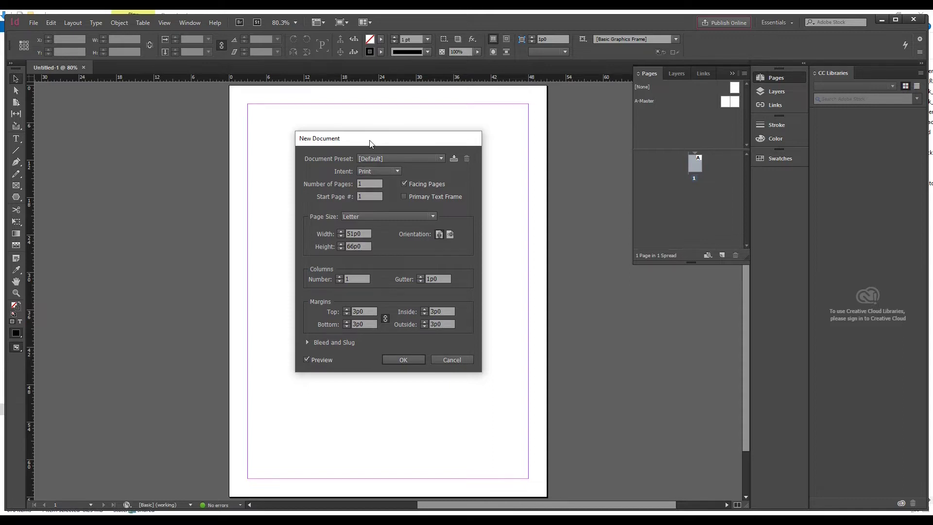
drag(371, 144, 350, 130)
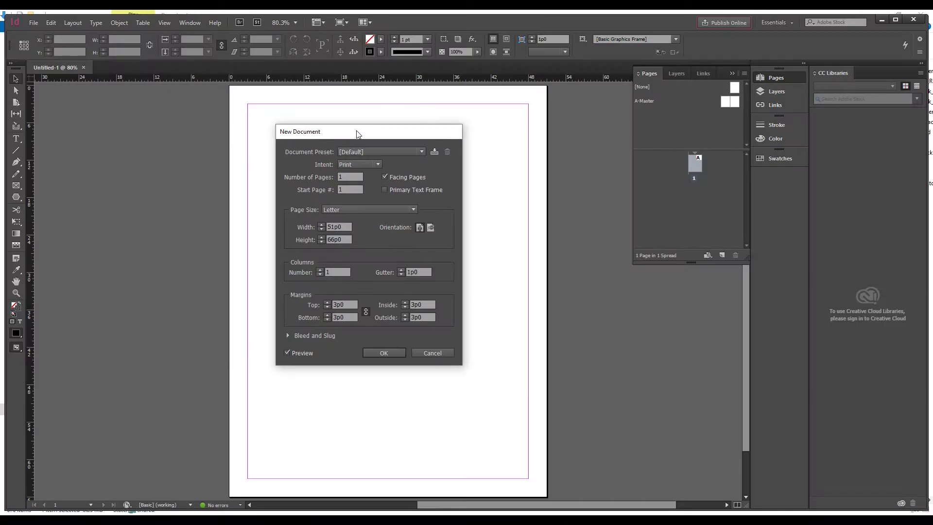
drag(354, 130, 269, 143)
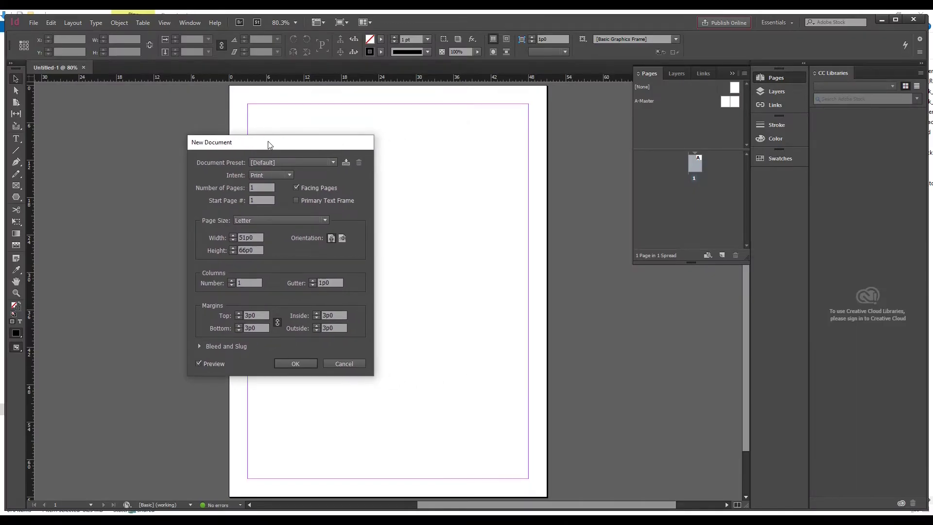
Set the number of pages to 10 and compare the layout without and with Facing Pages, leaving the option enabled.
click(262, 186)
click(300, 190)
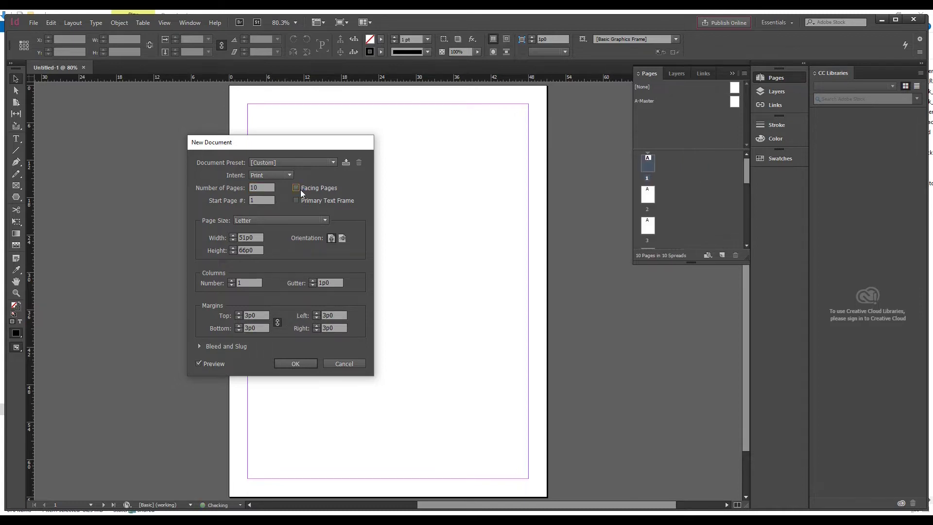
click(301, 190)
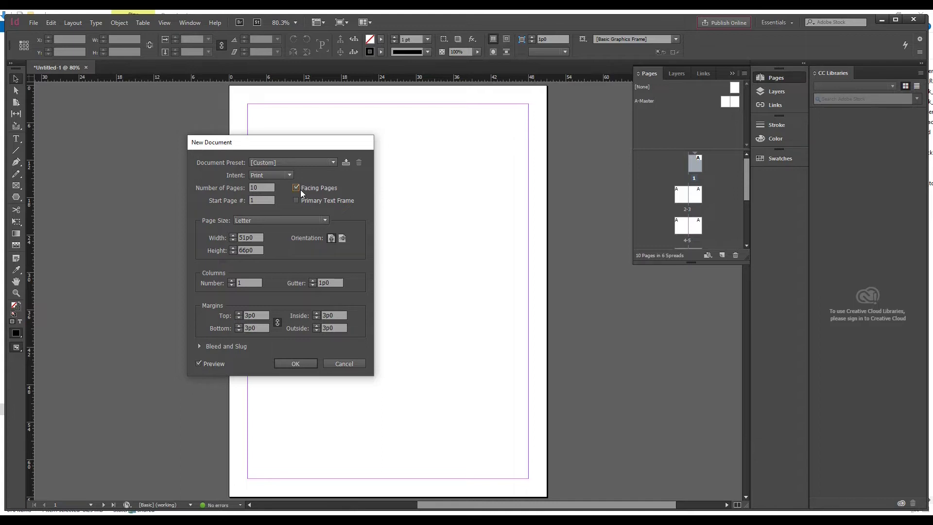
click(296, 189)
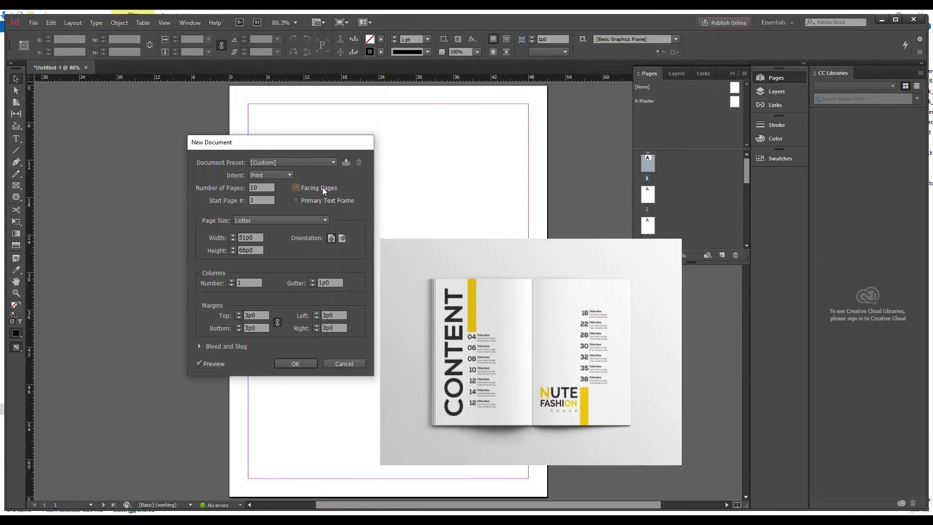
click(322, 188)
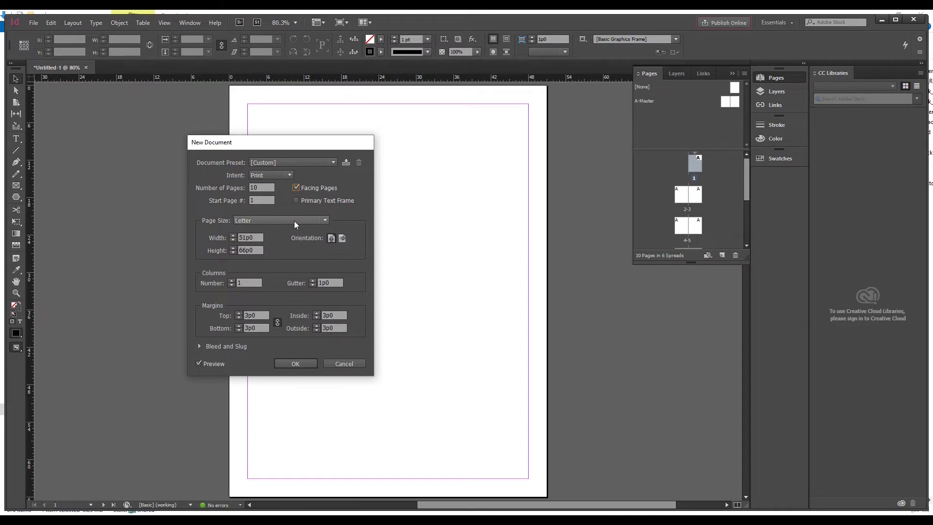
Set the page size to A4 in portrait orientation and create the document.
click(295, 223)
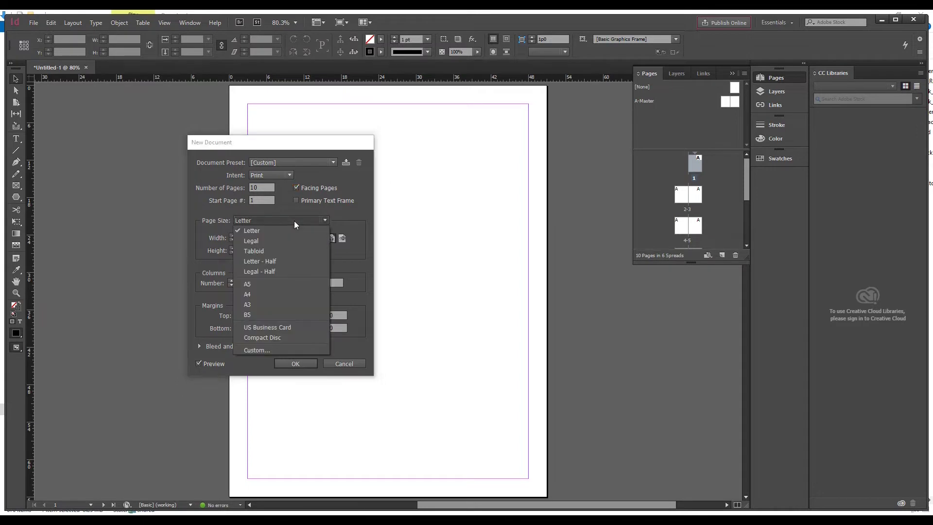
click(271, 295)
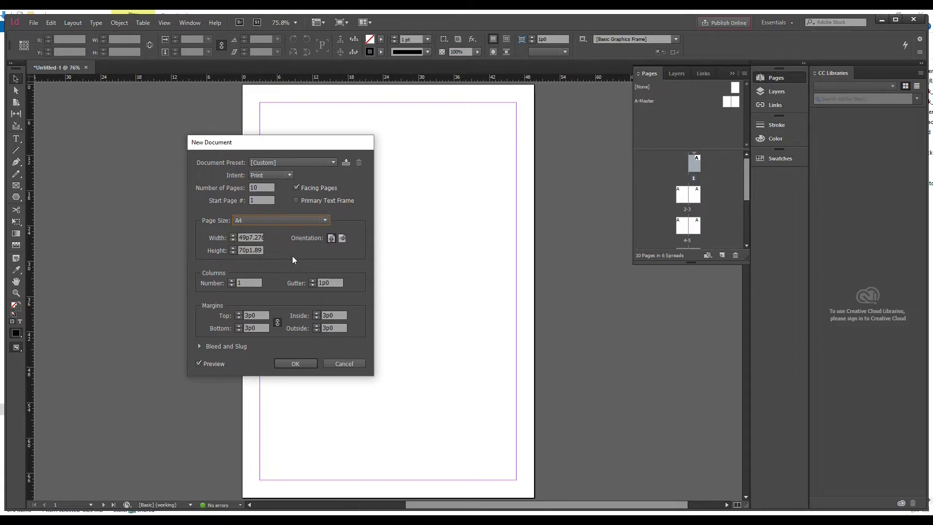
click(331, 239)
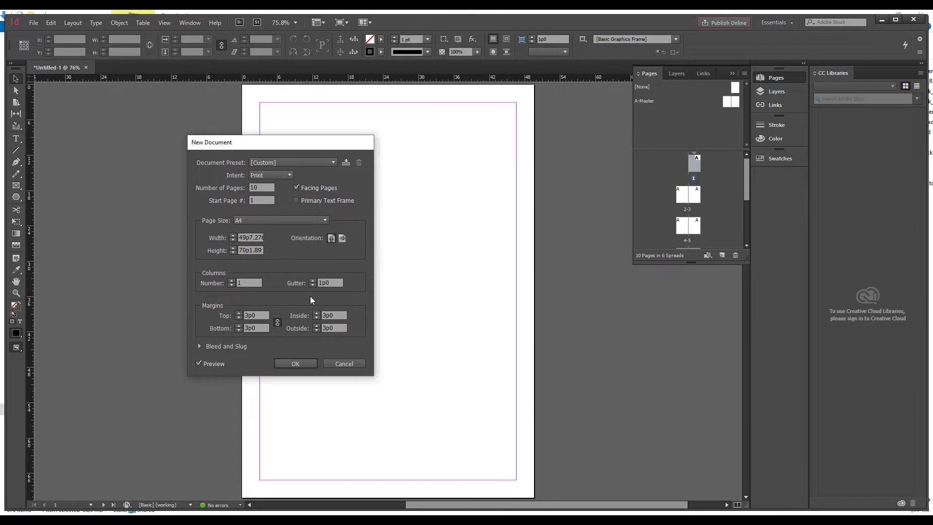
click(301, 363)
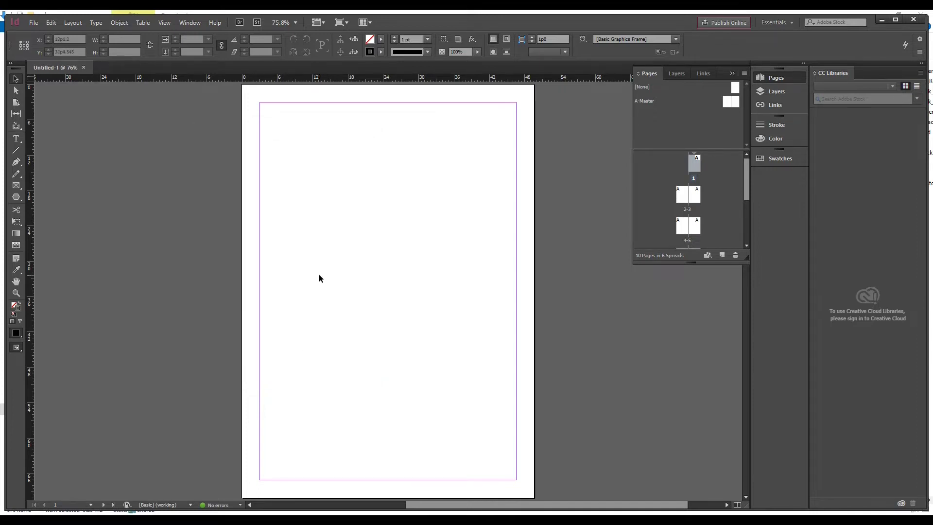
Examine how the single pages and facing spreads of the new document are arranged.
scroll(319, 276, down, 3)
scroll(319, 275, down, 6)
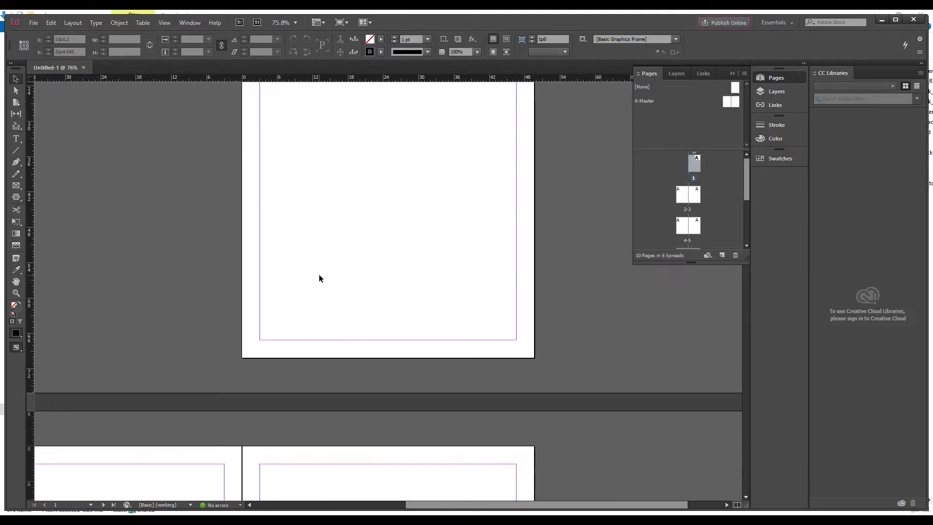
scroll(319, 274, up, 5)
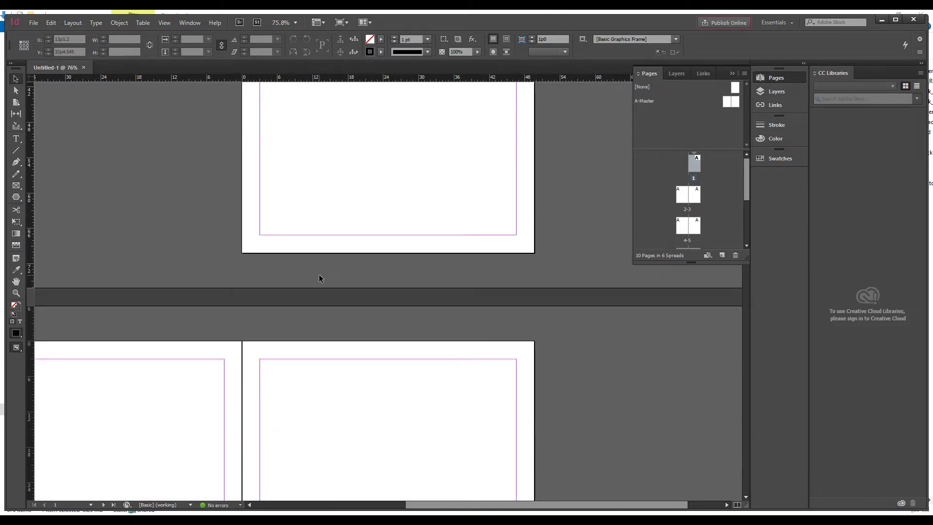
scroll(319, 274, up, 4)
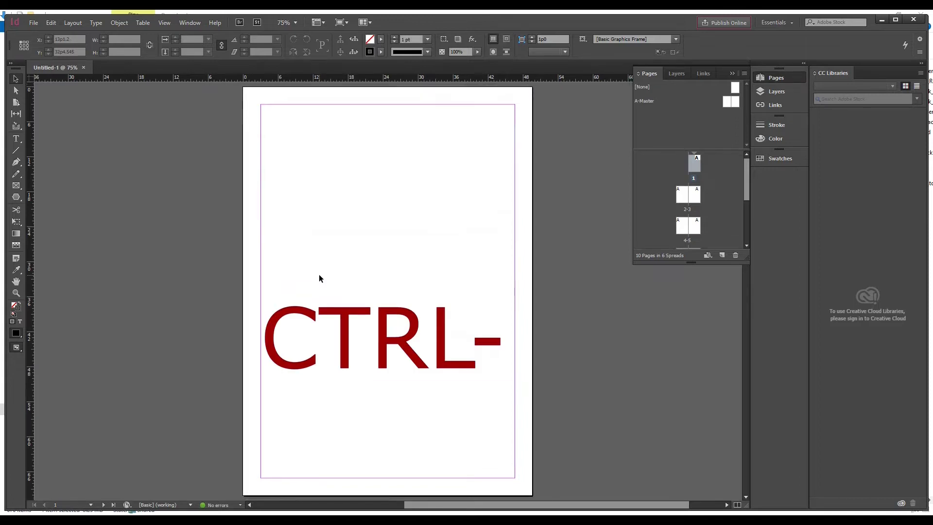
key(ctrl+minus)
key(ctrl+minus)
key(ctrl+minus)
key(ctrl+minus)
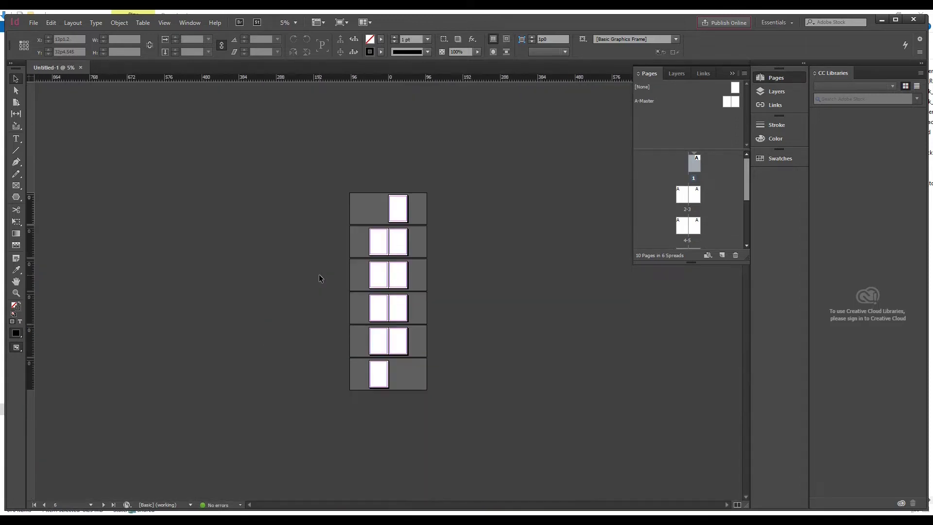
key(ctrl+equal)
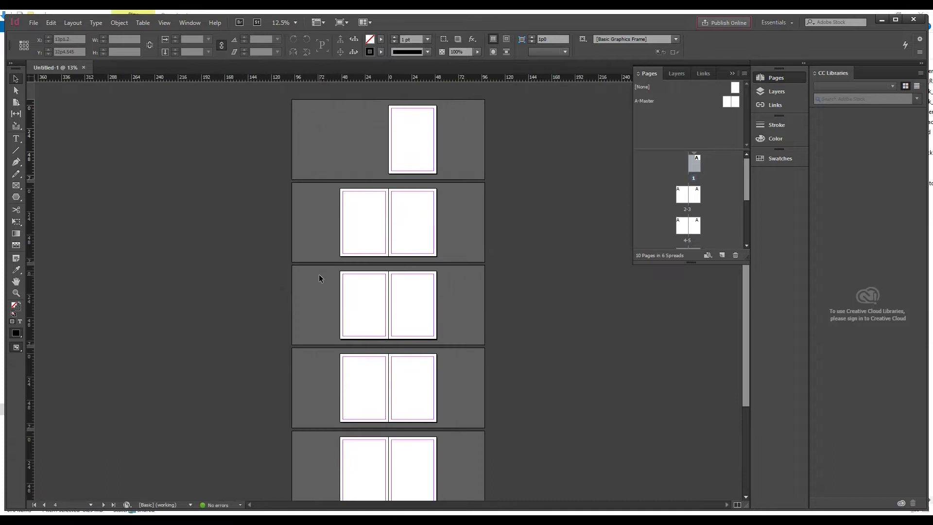
click(406, 149)
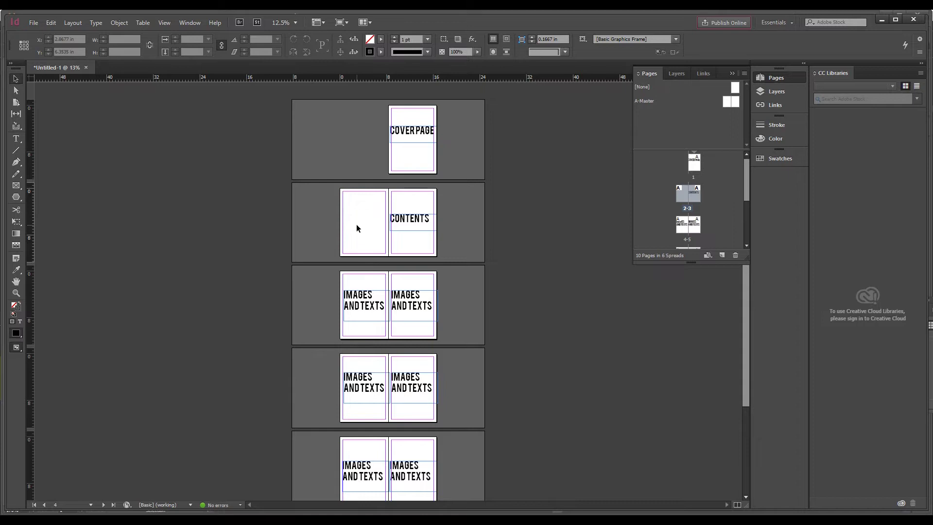
Examine the order of the spreads, from the cover and contents pages through the image-and-text pages to the last page.
click(415, 222)
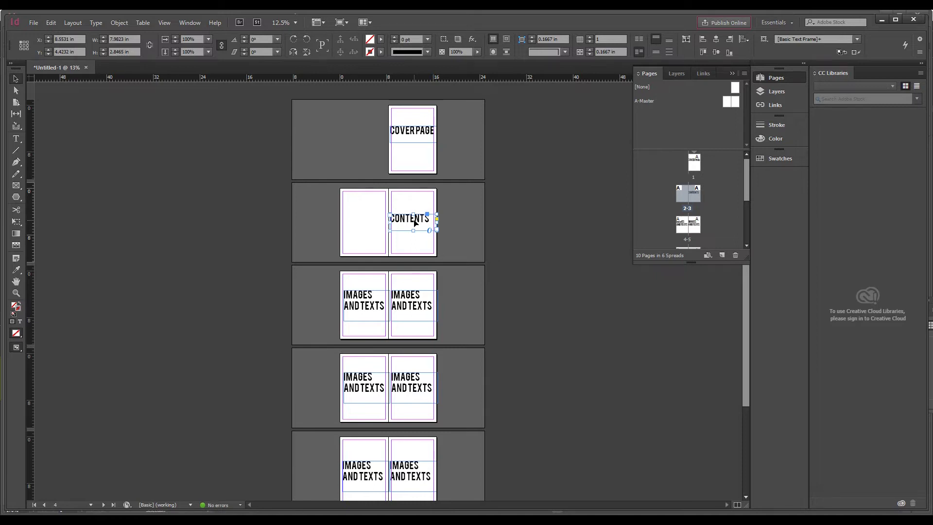
scroll(414, 222, down, 3)
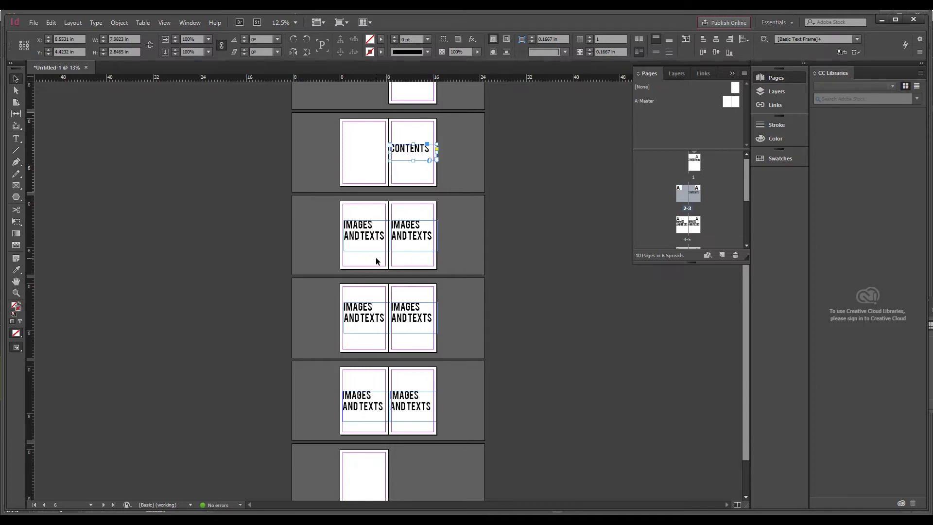
scroll(376, 261, down, 2)
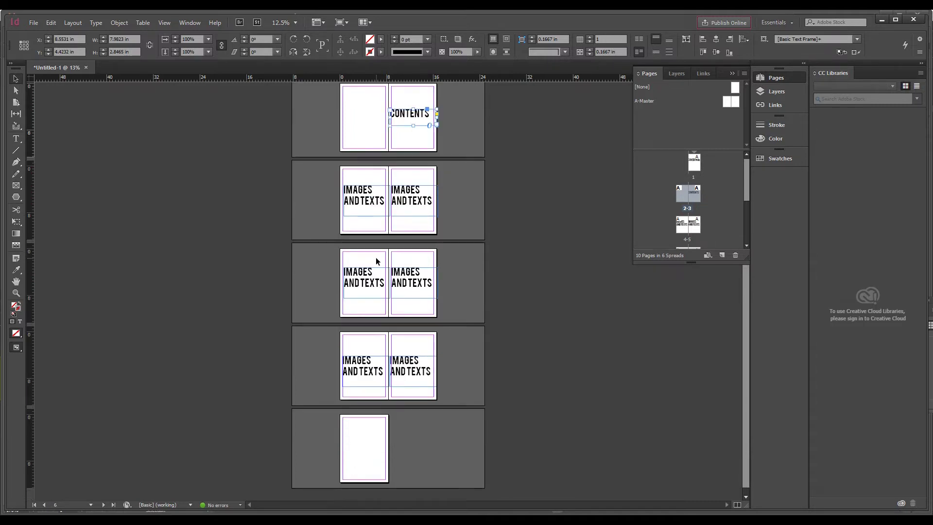
scroll(376, 262, down, 1)
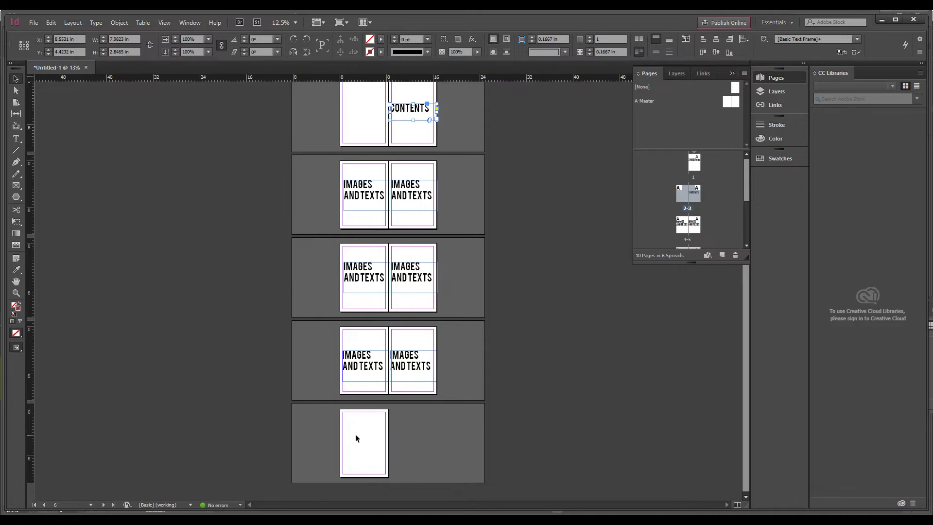
scroll(356, 437, up, 3)
click(454, 384)
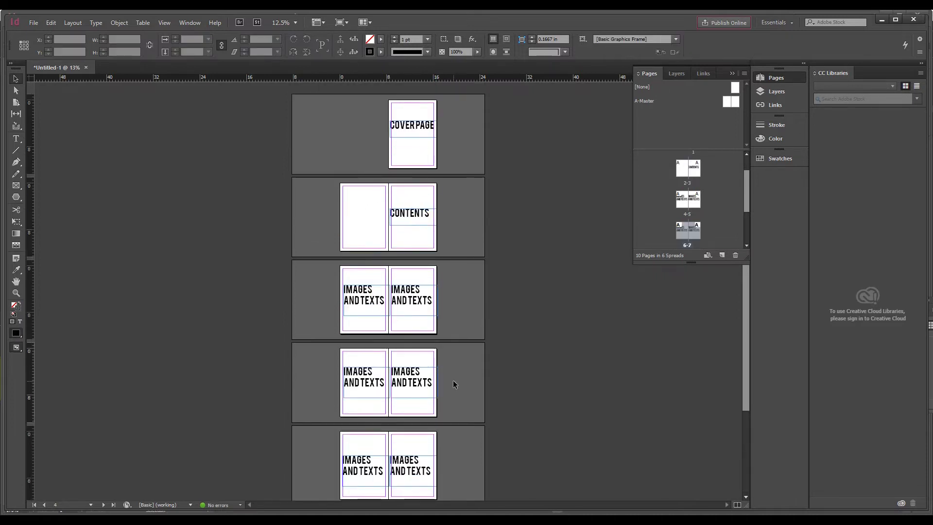
scroll(454, 384, down, 2)
scroll(455, 384, up, 2)
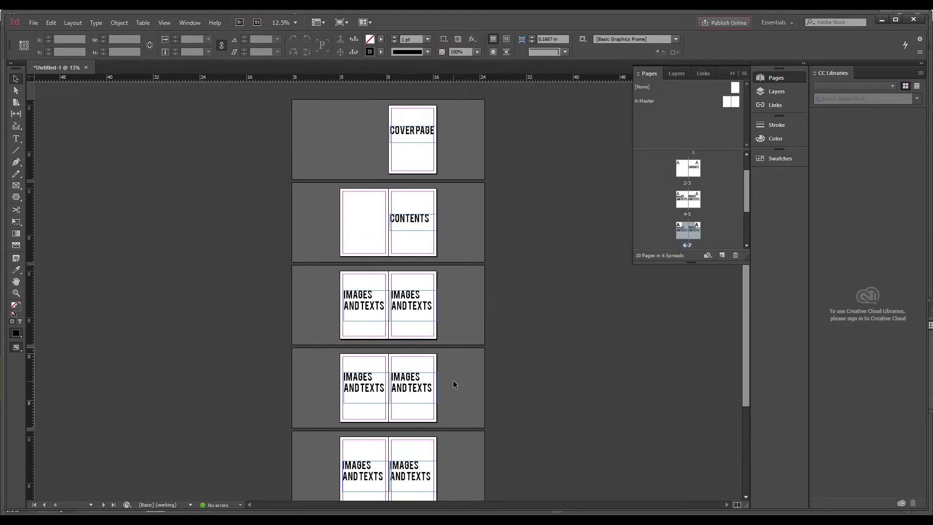
scroll(455, 385, down, 3)
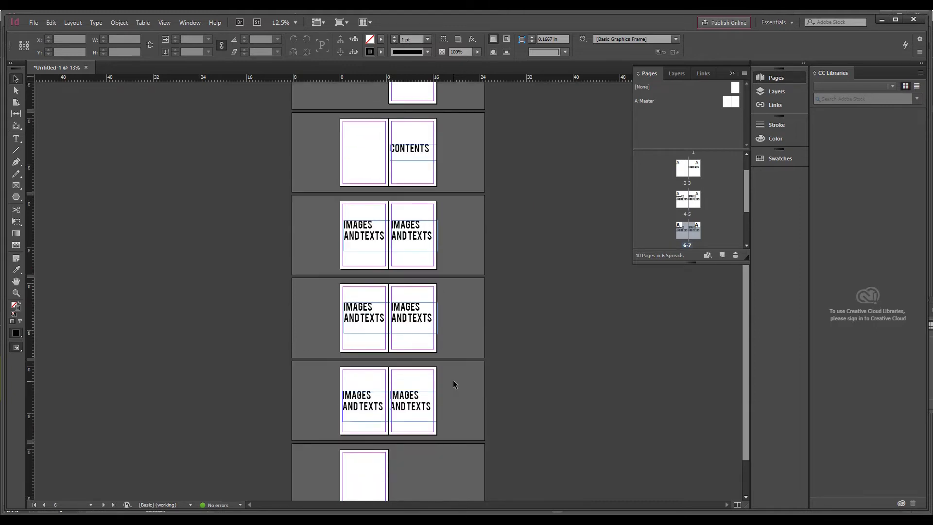
scroll(455, 385, up, 3)
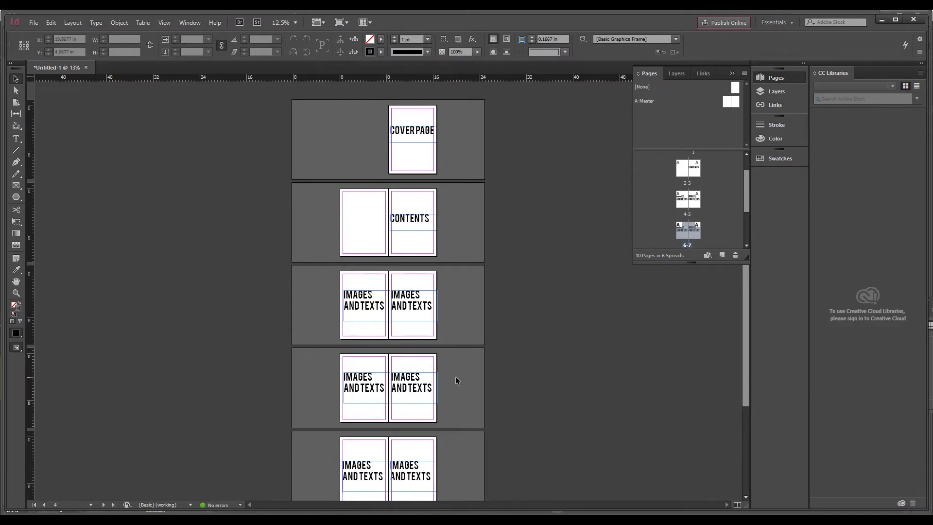
Undock the Pages panel and place it on the empty area beside the spreads.
click(193, 23)
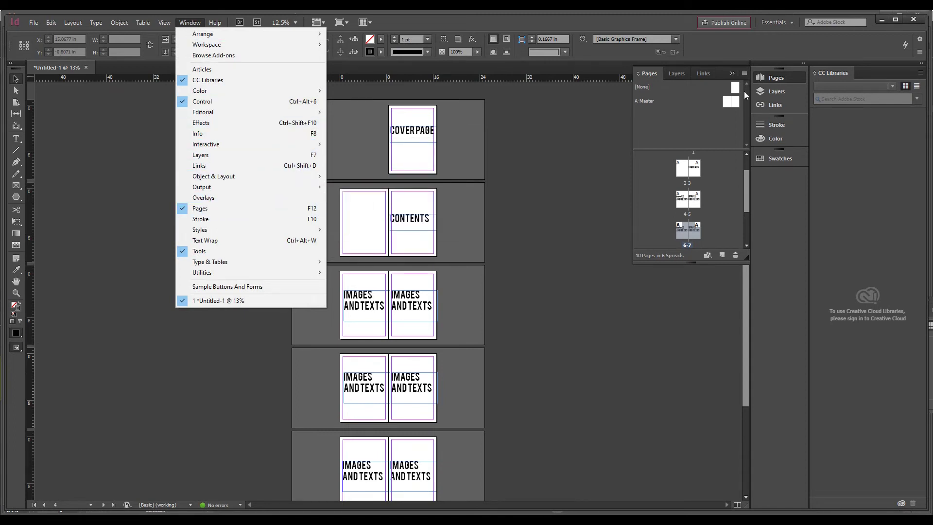
drag(648, 74, 125, 124)
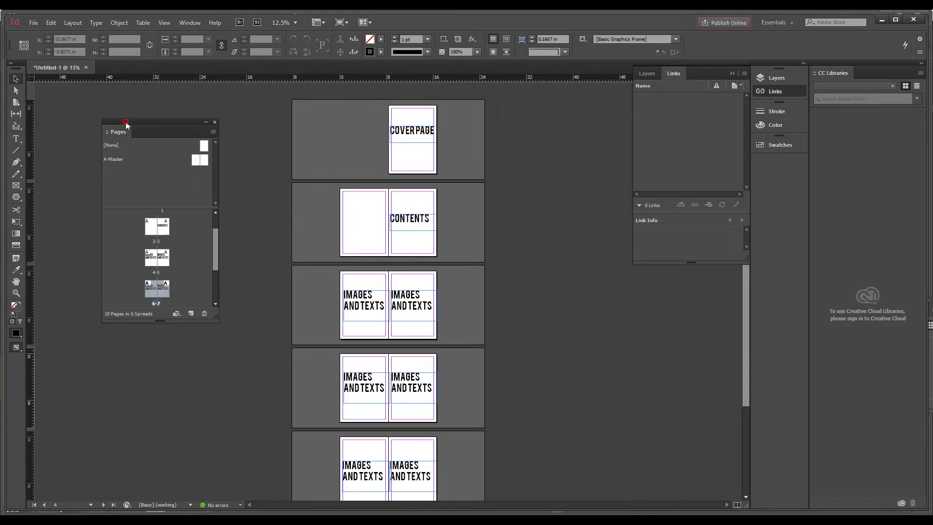
Look through the page thumbnails of all spreads and select the A-Master spread.
scroll(152, 264, down, 3)
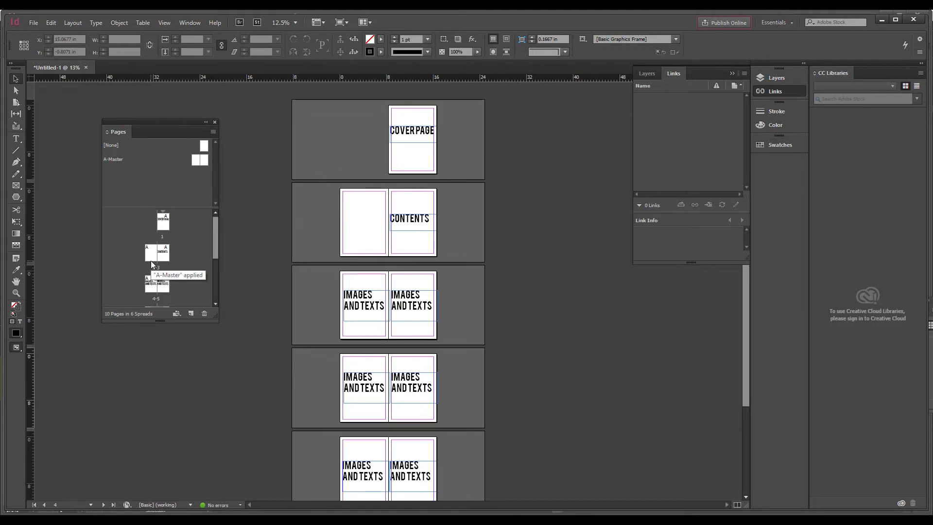
scroll(152, 264, up, 2)
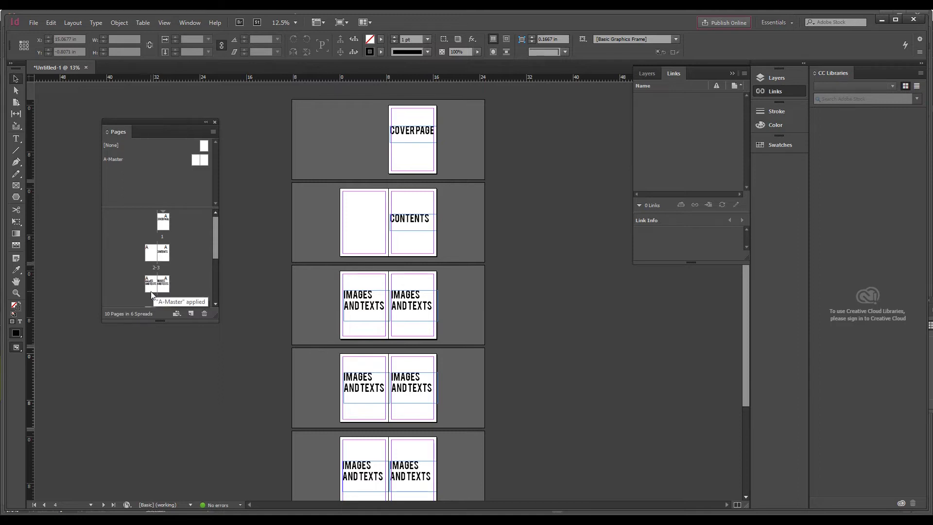
scroll(157, 284, down, 1)
scroll(158, 284, down, 2)
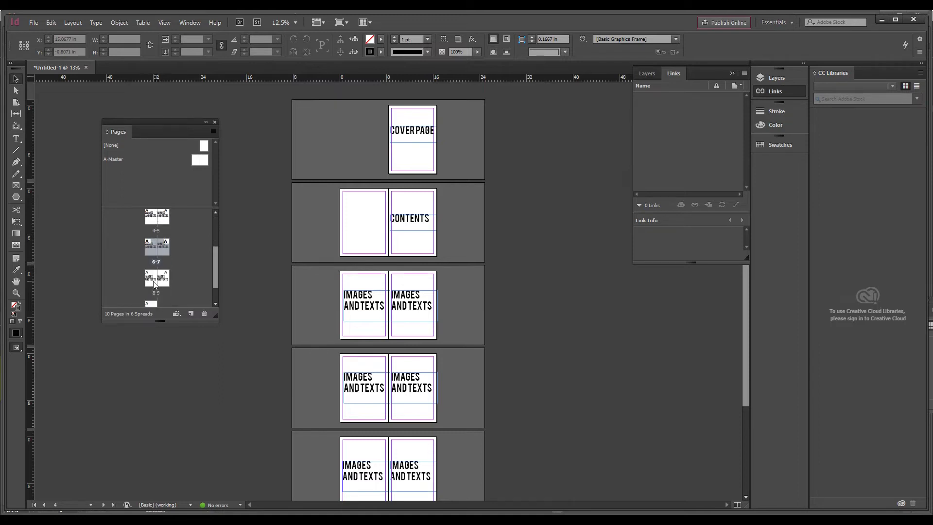
scroll(158, 291, up, 3)
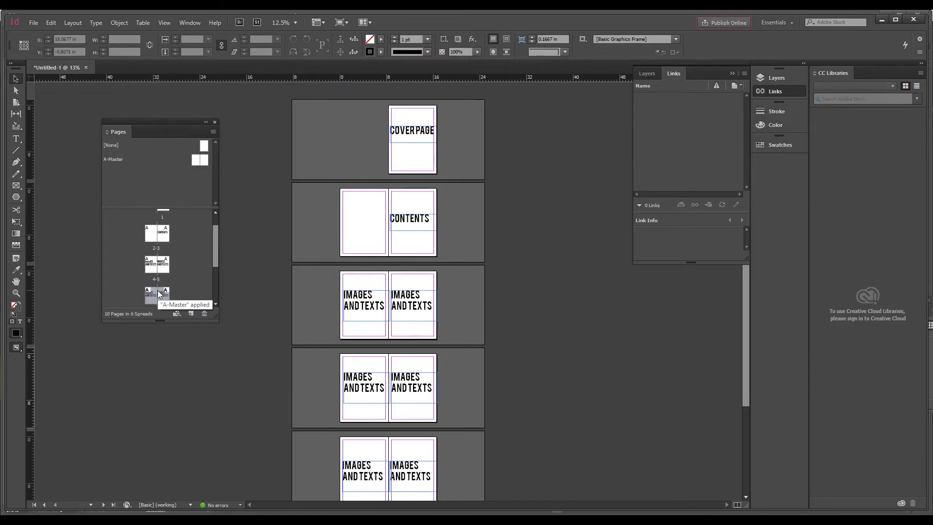
click(119, 160)
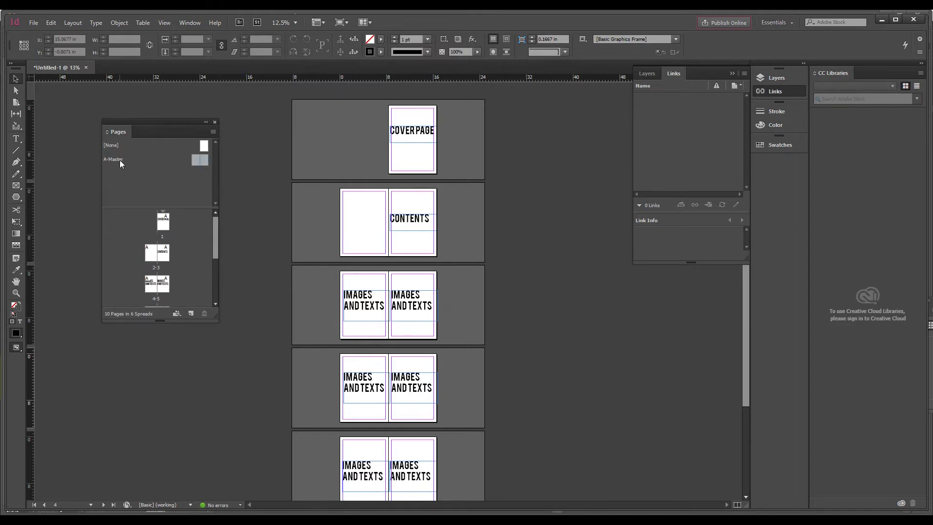
Open the A-Master spread for editing and move the Pages panel clear of the spread's left page.
click(116, 145)
click(115, 162)
click(197, 160)
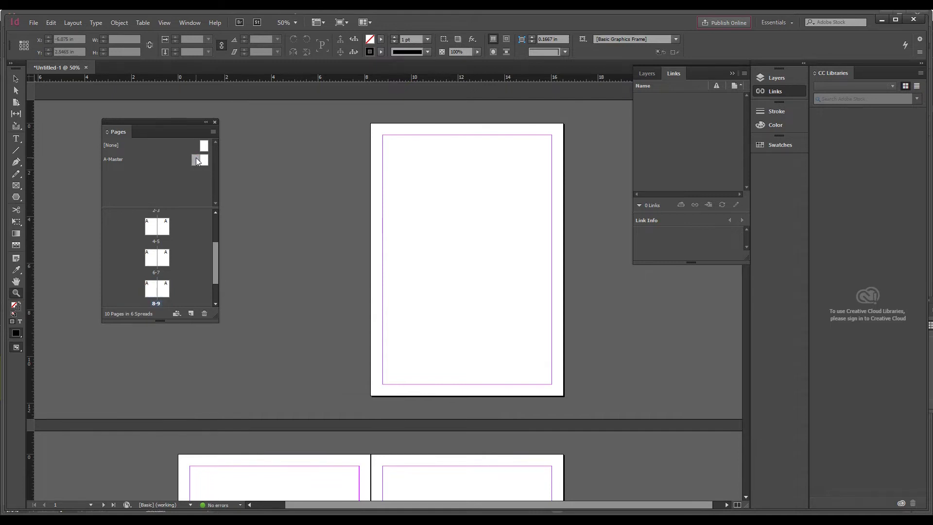
double_click(196, 158)
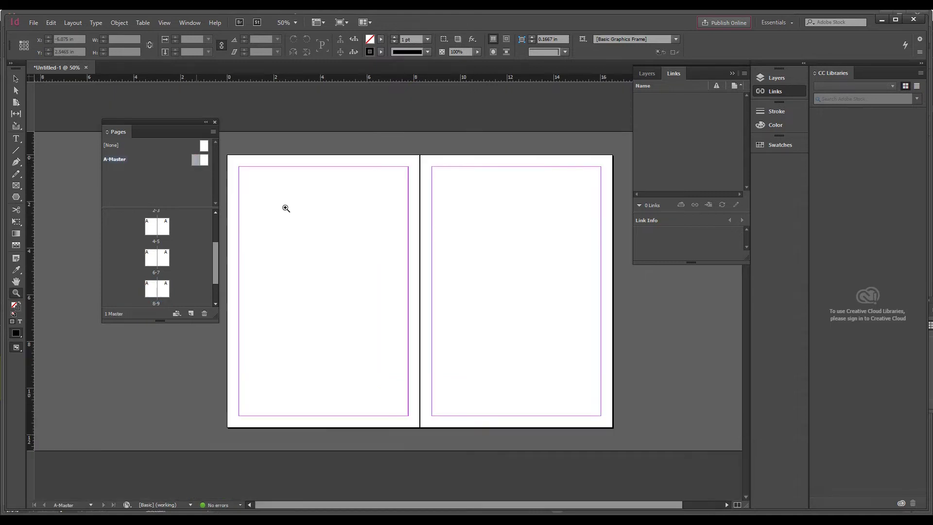
alt+click(396, 248)
alt+click(396, 248)
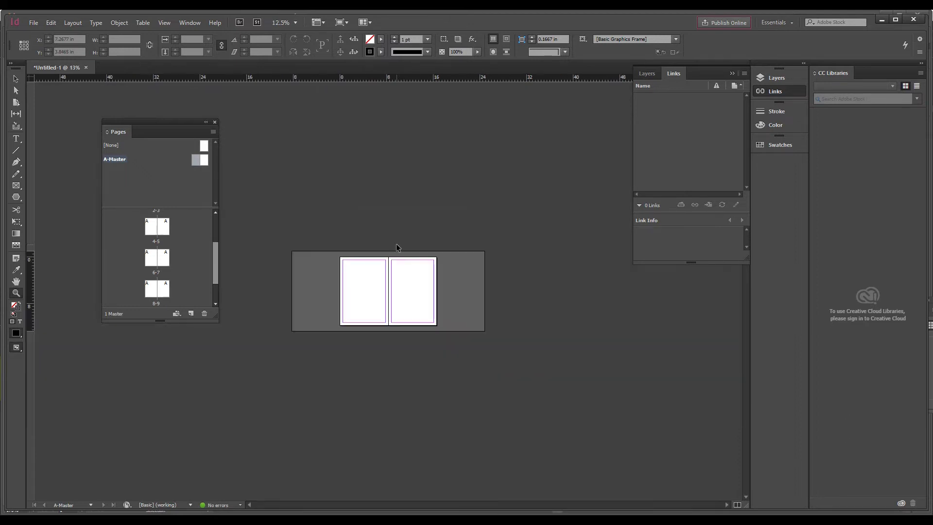
click(397, 248)
click(397, 248)
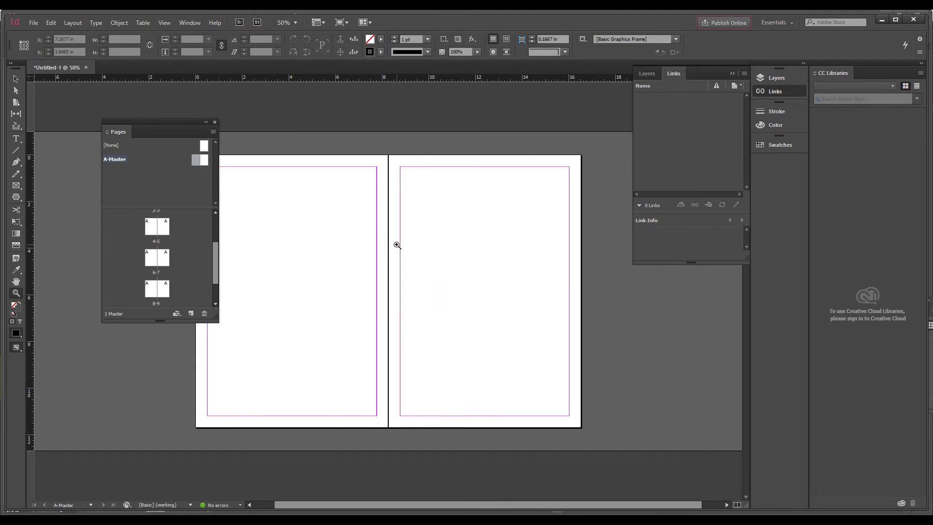
drag(175, 124, 129, 140)
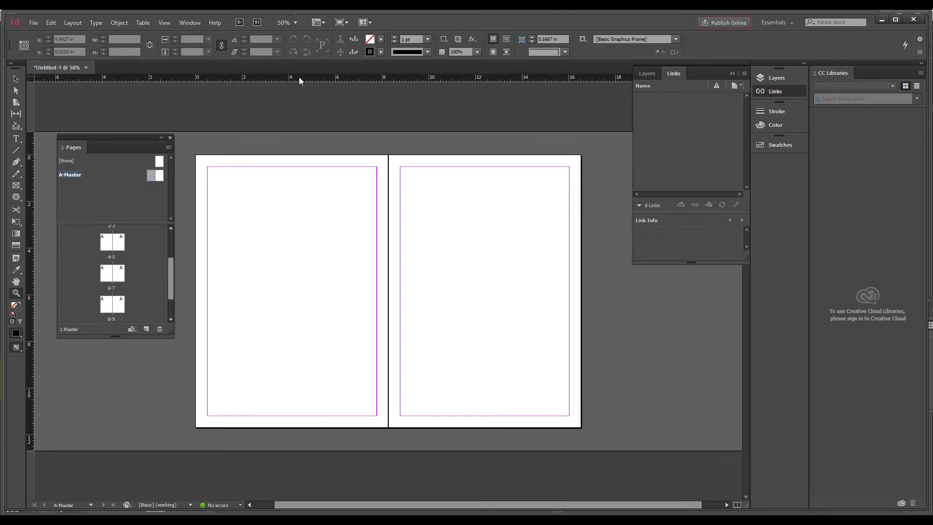
Toggle the rulers off and on, and switch the horizontal ruler's units to centimeters.
key(ctrl+r)
key(ctrl+r)
right_click(299, 79)
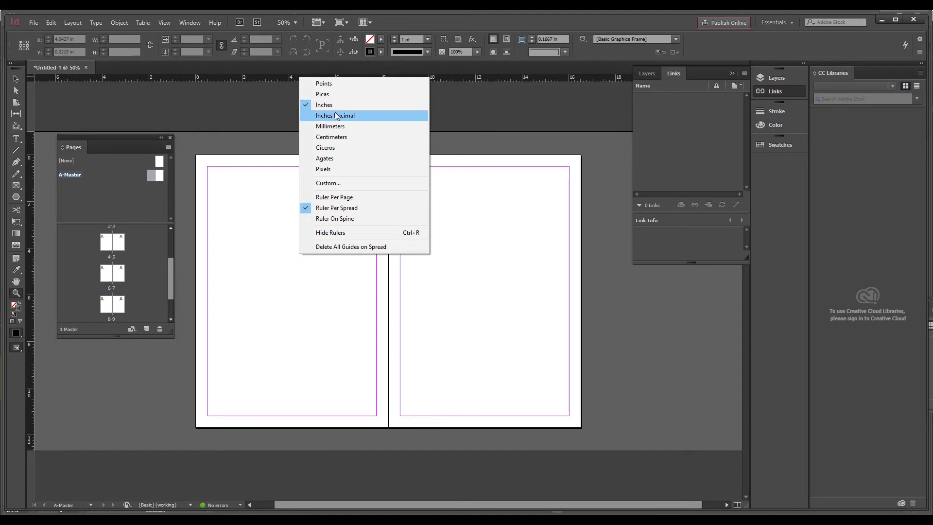
click(343, 138)
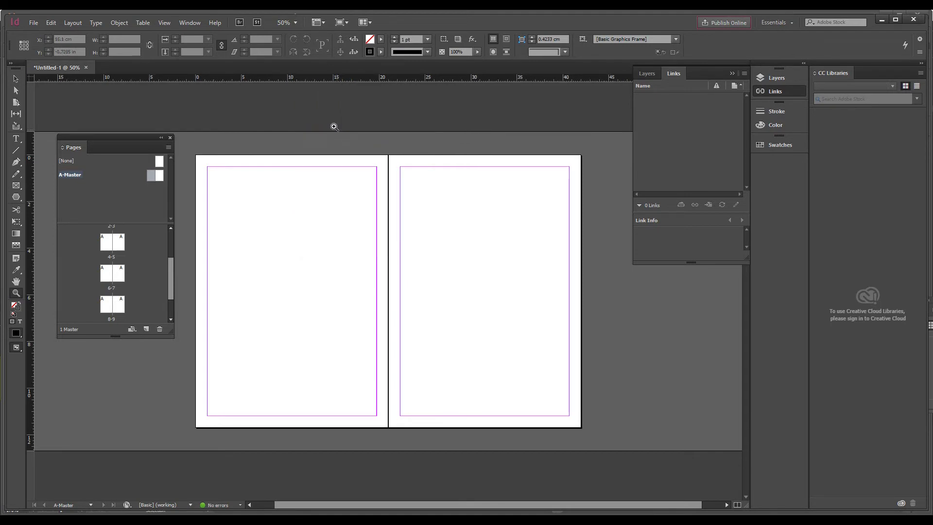
Set the units of both the horizontal and the vertical ruler to inches.
right_click(314, 78)
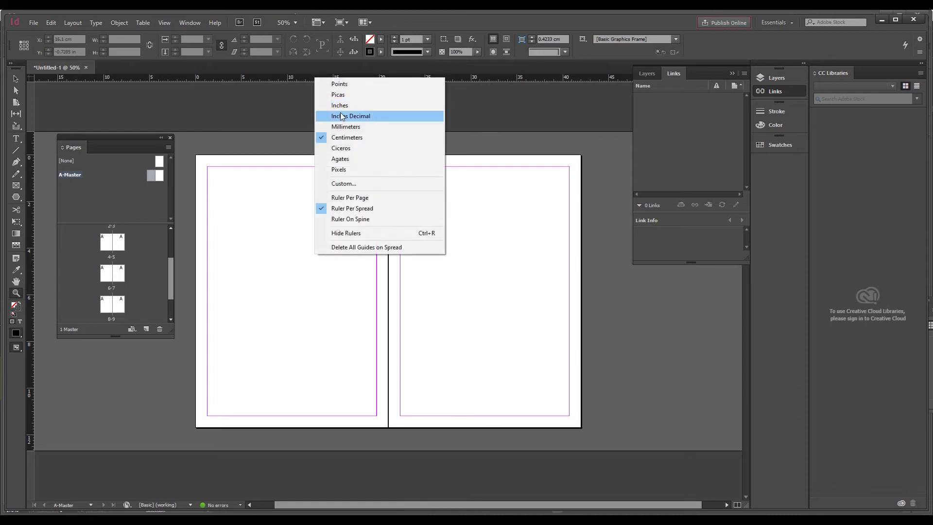
click(342, 107)
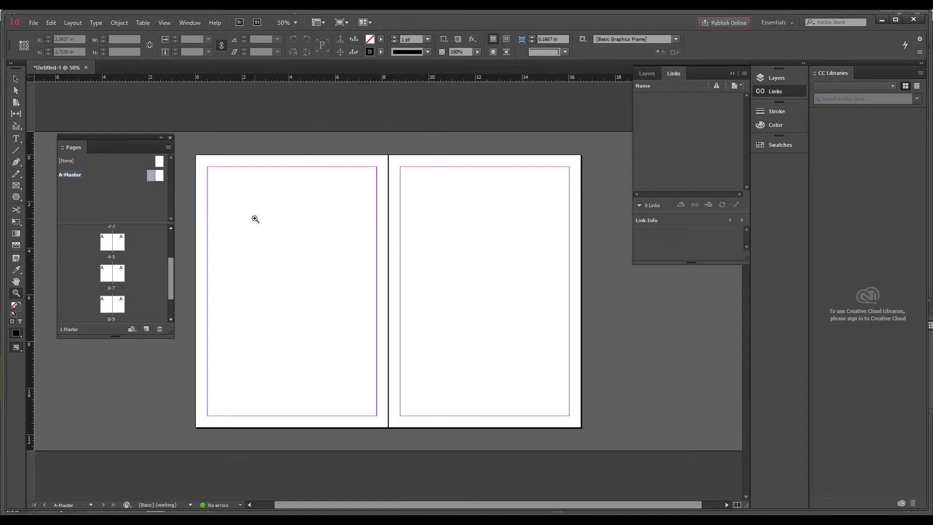
right_click(31, 228)
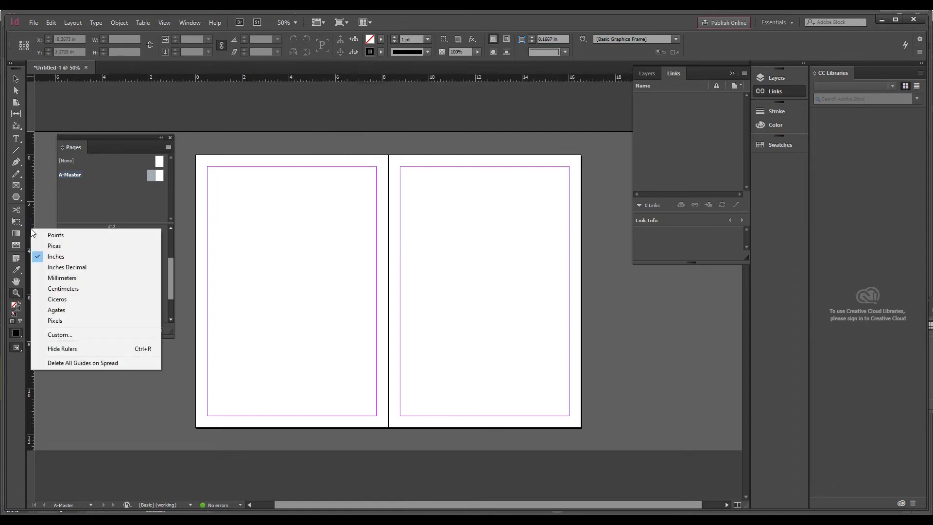
click(72, 256)
Open the Margins and Columns settings for the left A-Master page and examine the margin values against the page guides.
click(73, 23)
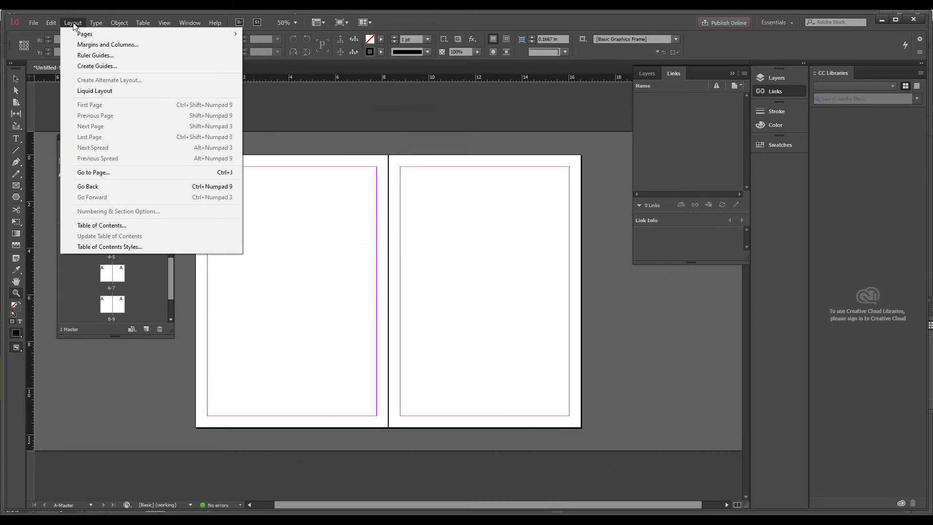
click(96, 45)
drag(184, 185, 334, 88)
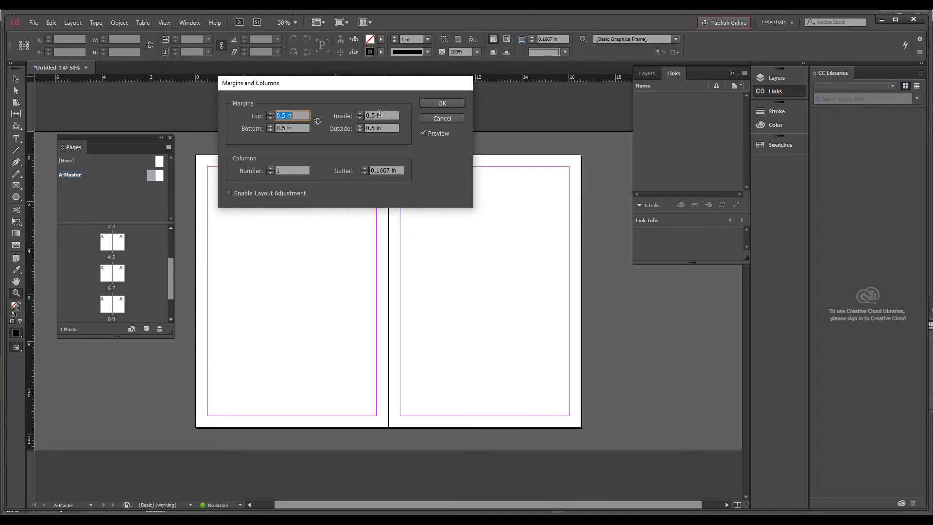
drag(348, 88, 357, 239)
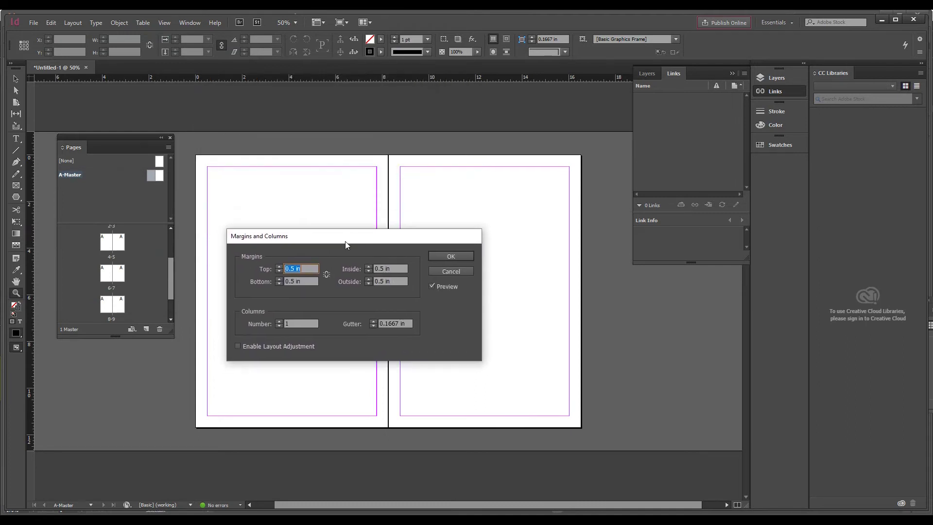
click(303, 281)
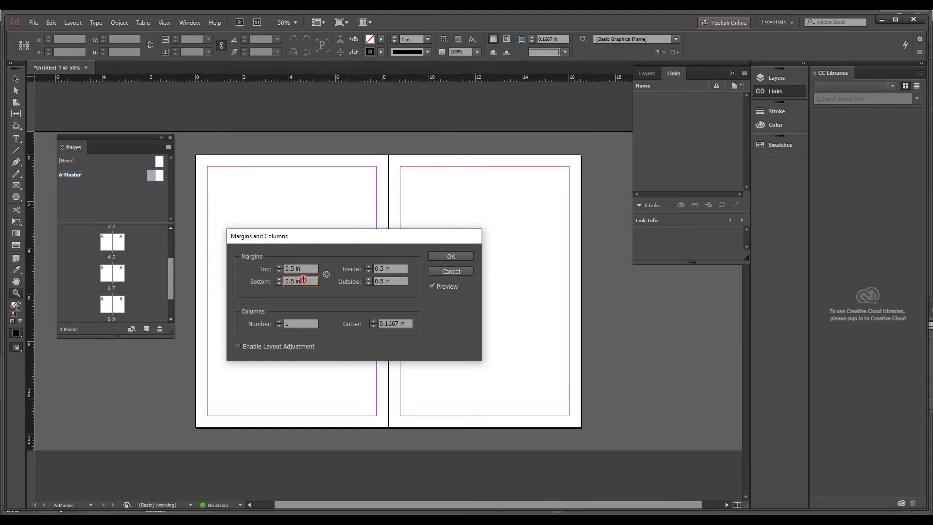
click(383, 281)
drag(360, 243, 387, 240)
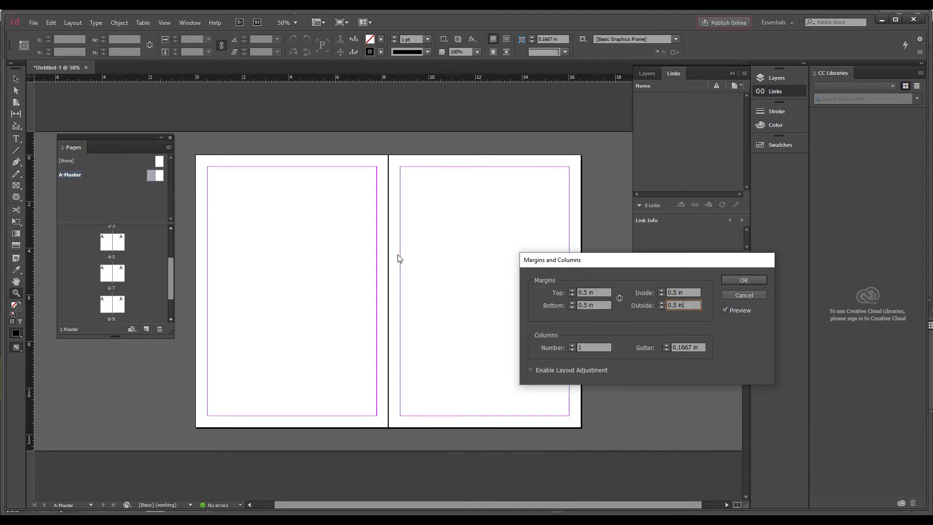
drag(575, 265, 488, 77)
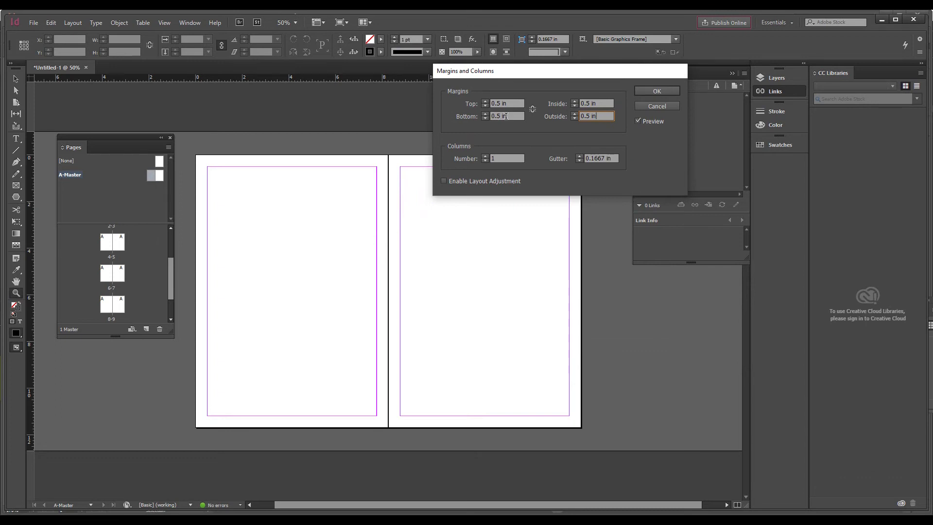
drag(527, 73, 502, 200)
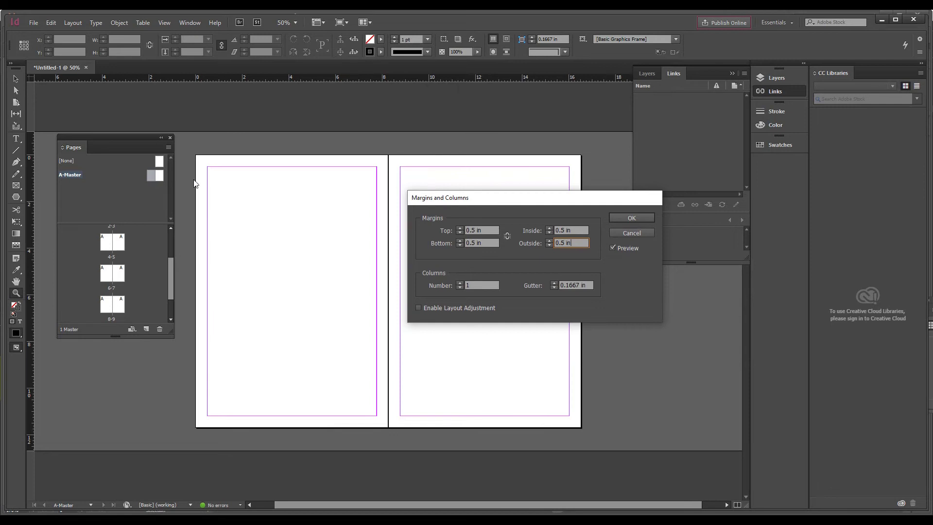
Try an inside margin of 0.25 in on the left A-Master page.
click(578, 230)
drag(578, 230, 555, 230)
text(0.2)
key(Tab)
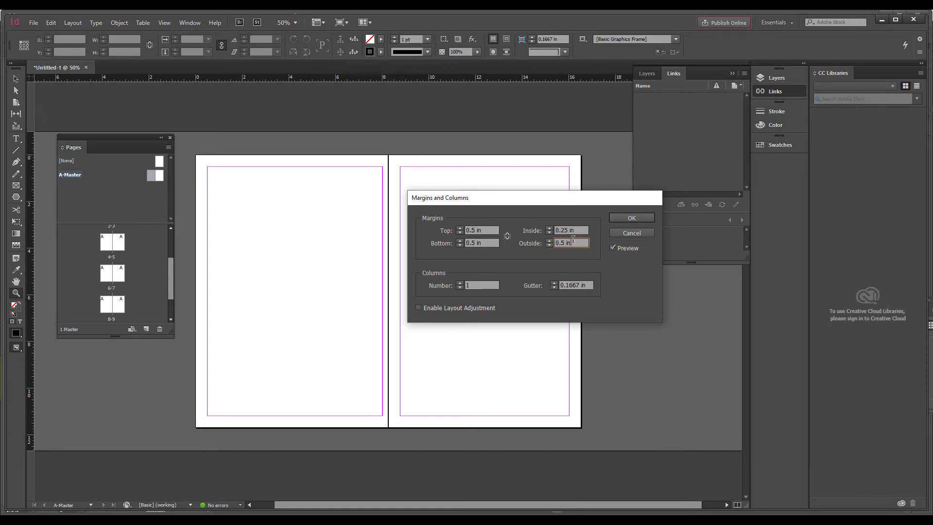
key(Right)
Set the left A-Master page's inside margin to 1 in.
click(574, 230)
click(567, 241)
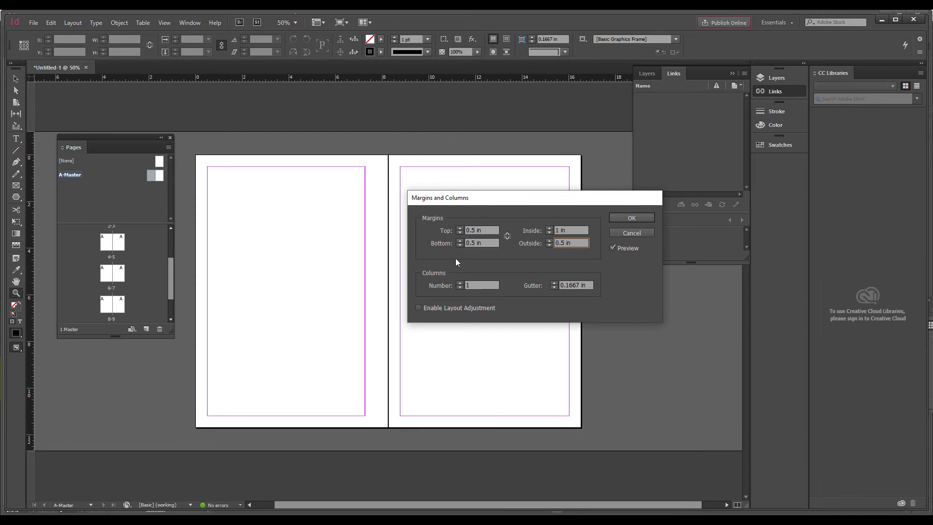
drag(496, 203, 463, 228)
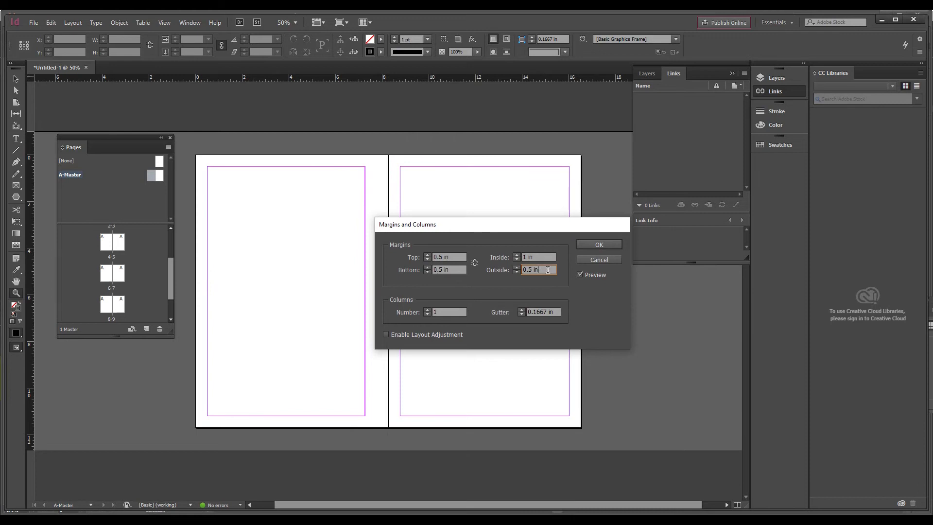
Set the left A-Master page's outside, top and bottom margins to 0 in and apply the margin settings.
click(515, 273)
text(0)
click(533, 258)
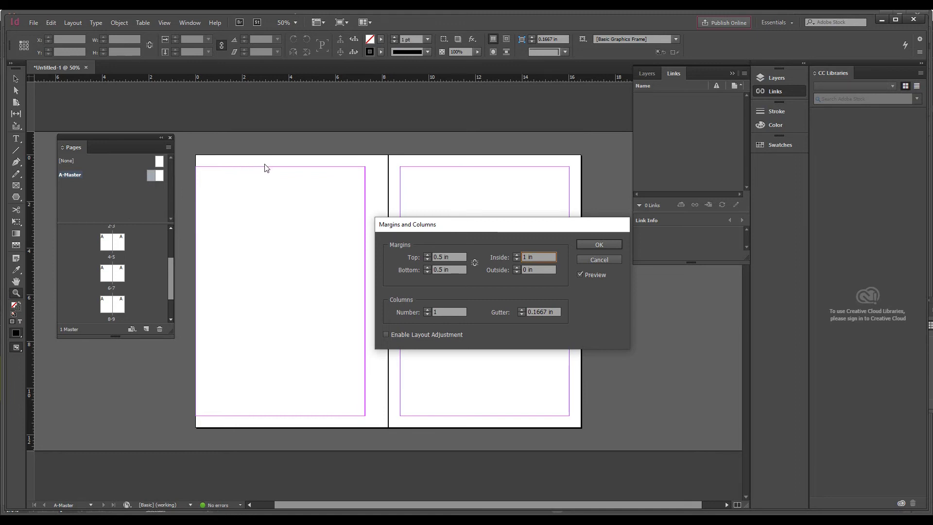
click(456, 258)
click(426, 258)
text(0)
key(Tab)
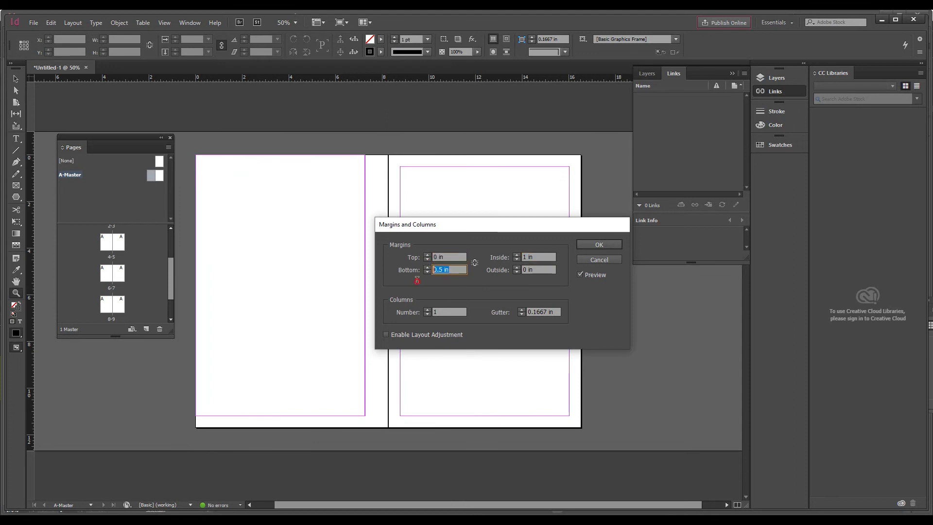
text(0)
click(445, 257)
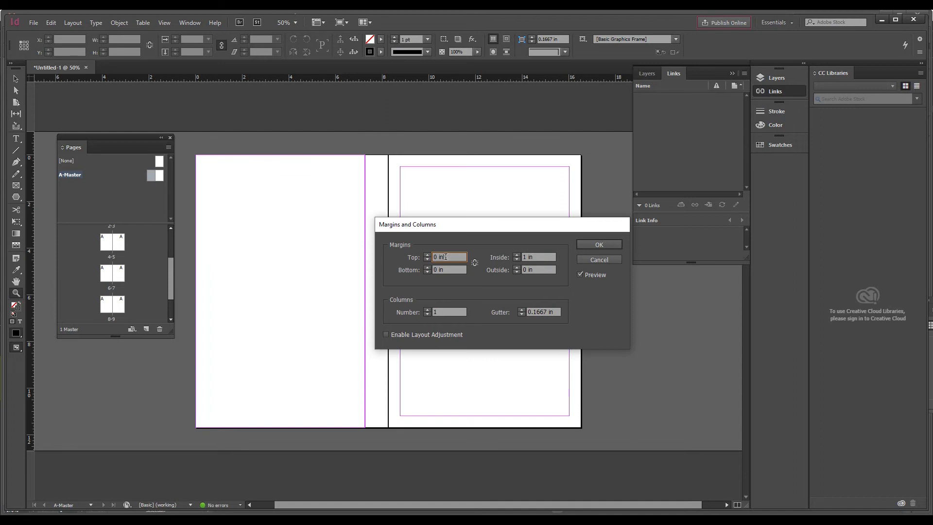
drag(457, 229, 303, 219)
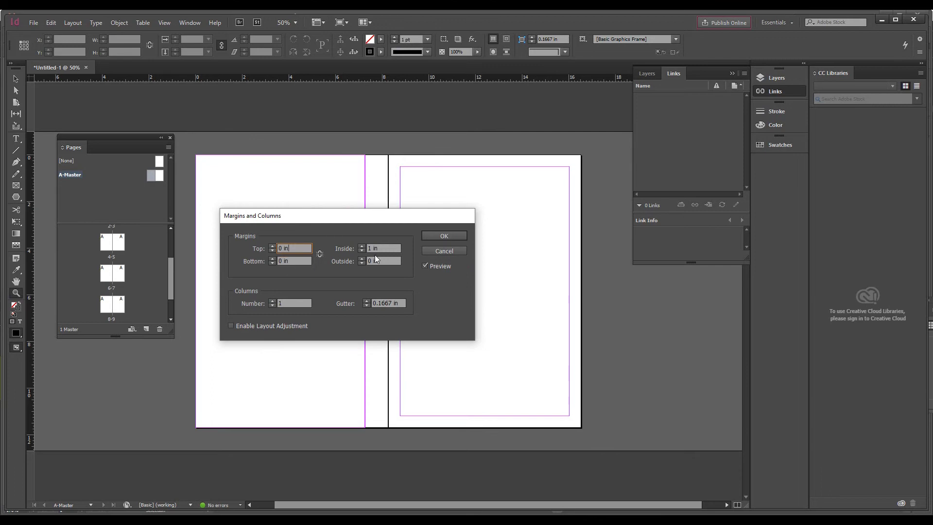
click(444, 240)
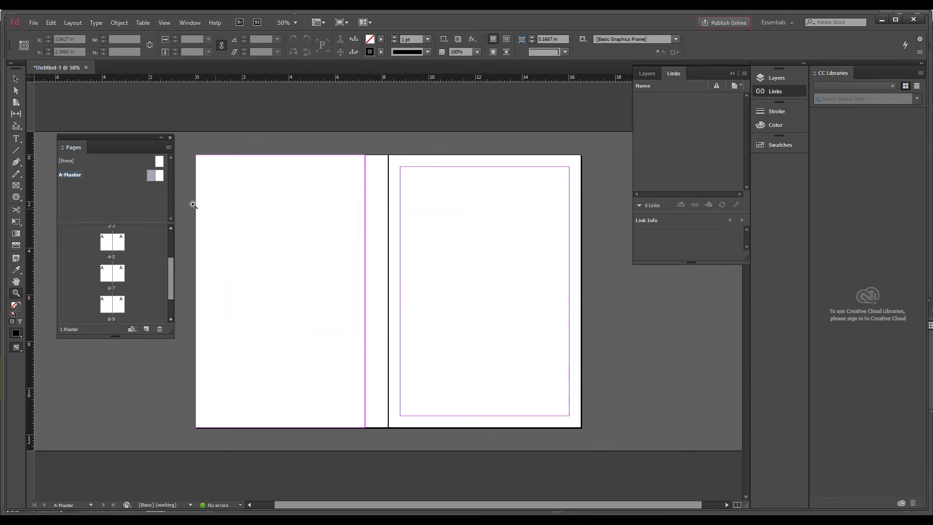
Select the right A-Master page and set its top and bottom margins to 0 in.
click(159, 176)
click(75, 23)
click(86, 45)
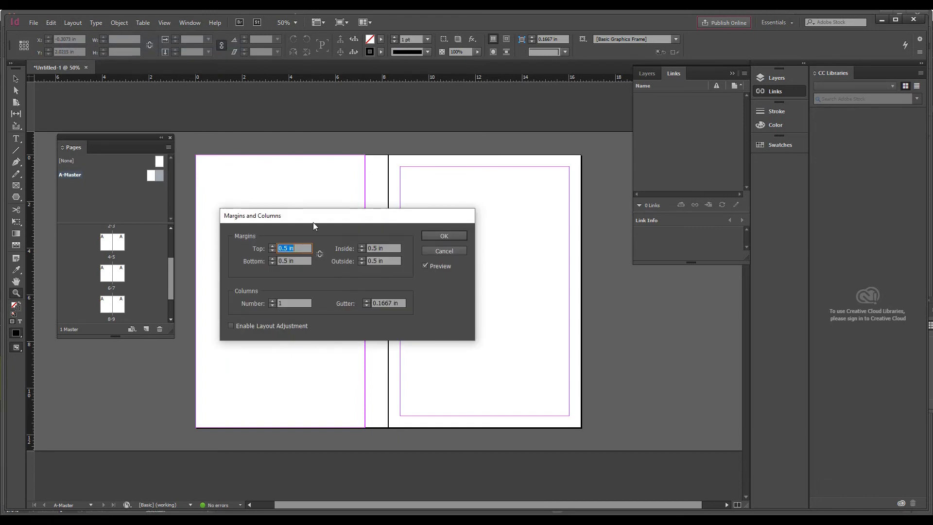
drag(313, 223, 278, 241)
text(0)
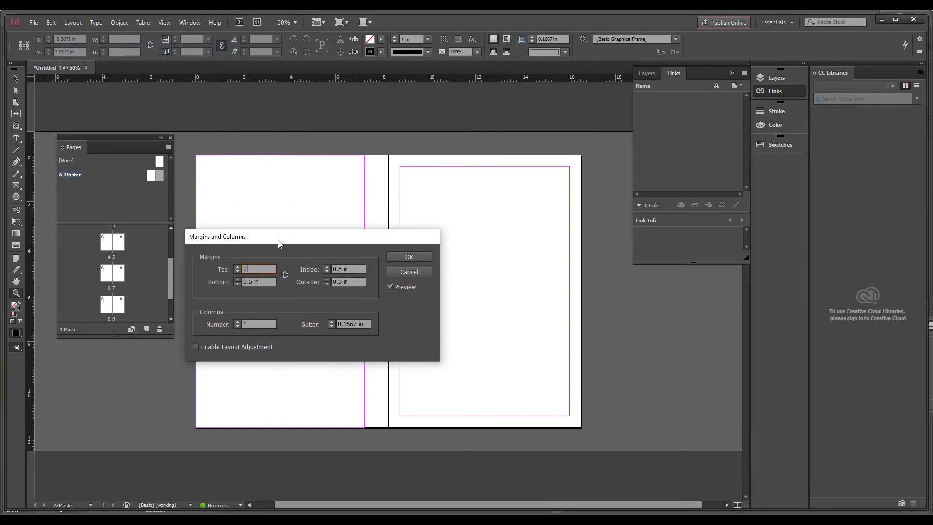
key(Tab)
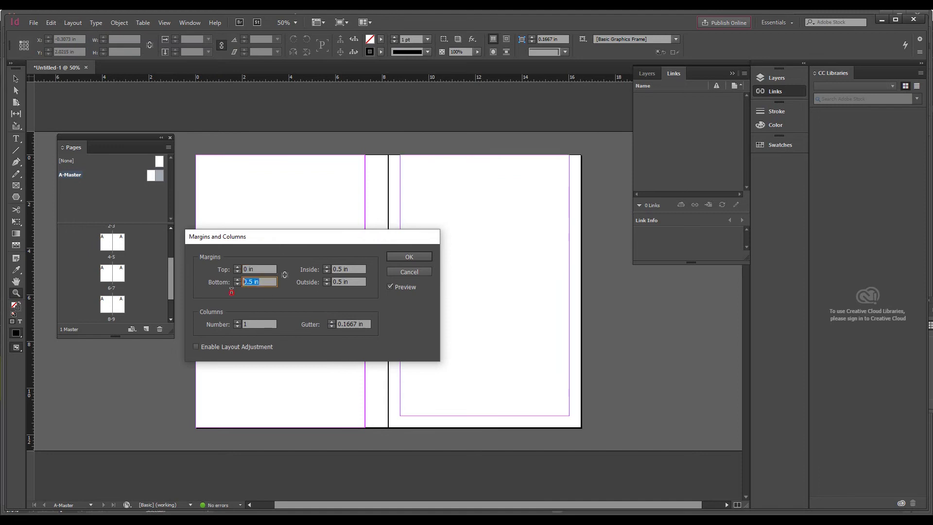
Set the right A-Master page's inside margin to 1 in and outside margin to 0 in, and apply the settings.
click(357, 269)
drag(358, 269, 329, 274)
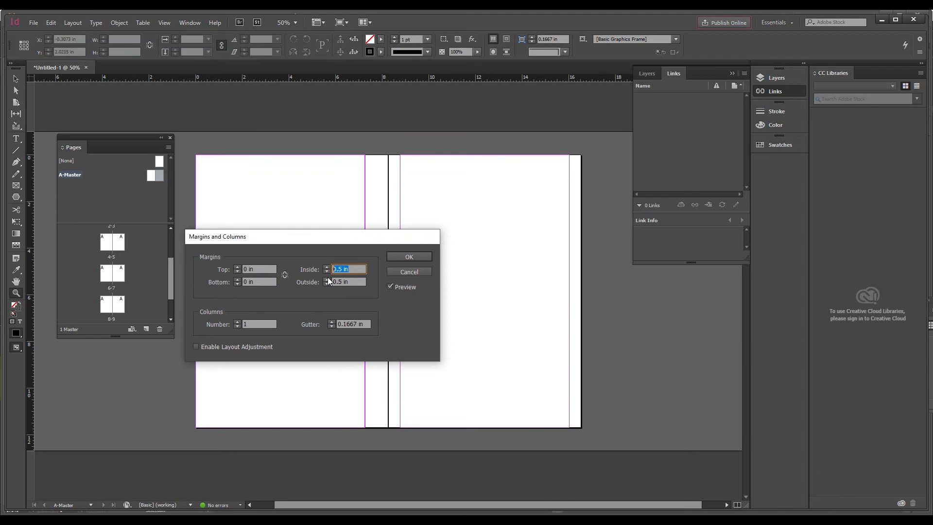
text(1)
click(357, 281)
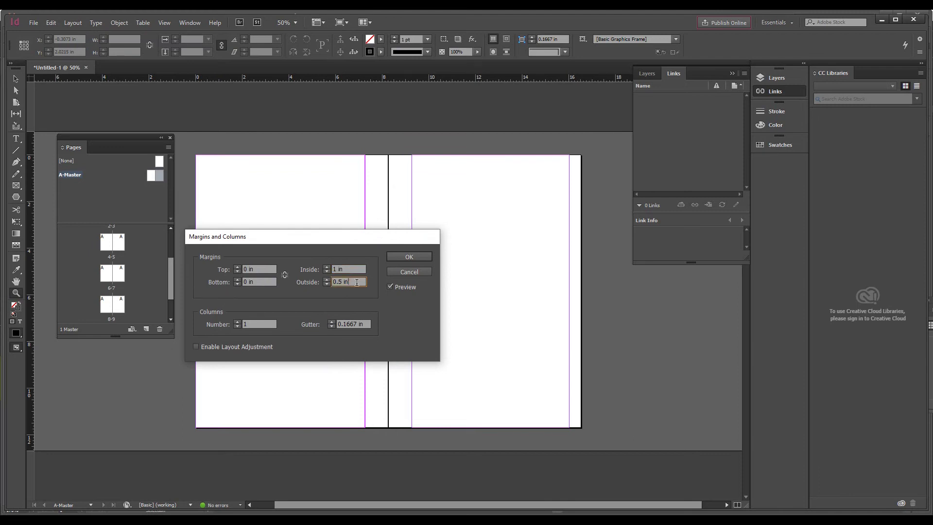
drag(357, 281, 317, 283)
text(0)
key(shift+Tab)
drag(383, 298, 389, 310)
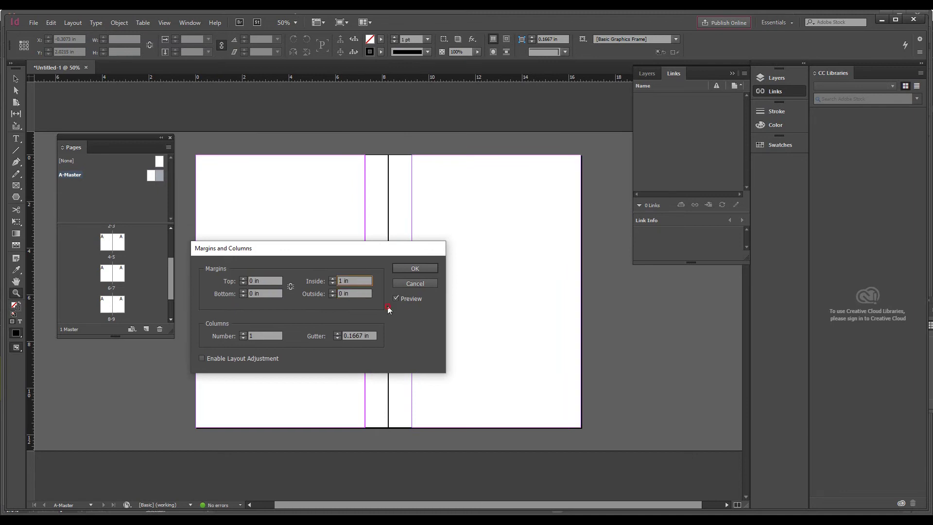
drag(350, 249, 718, 298)
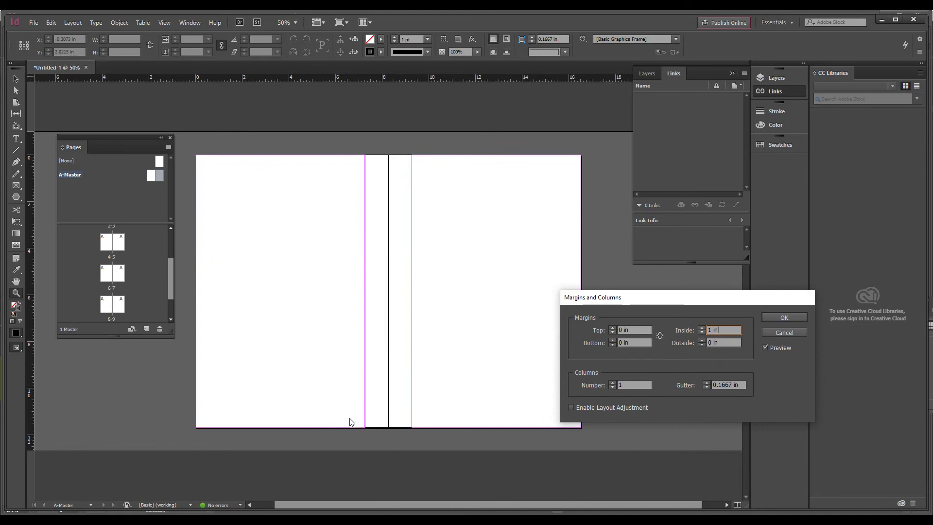
drag(580, 292, 279, 177)
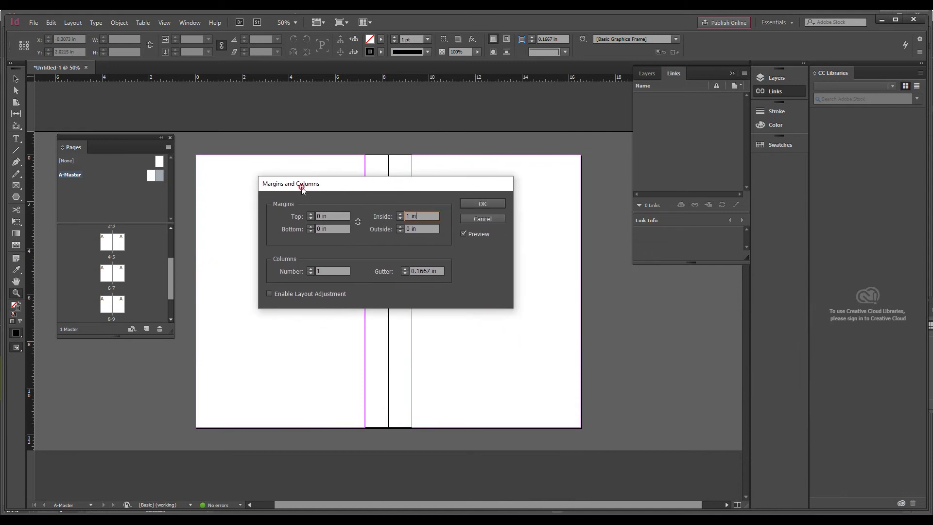
click(494, 205)
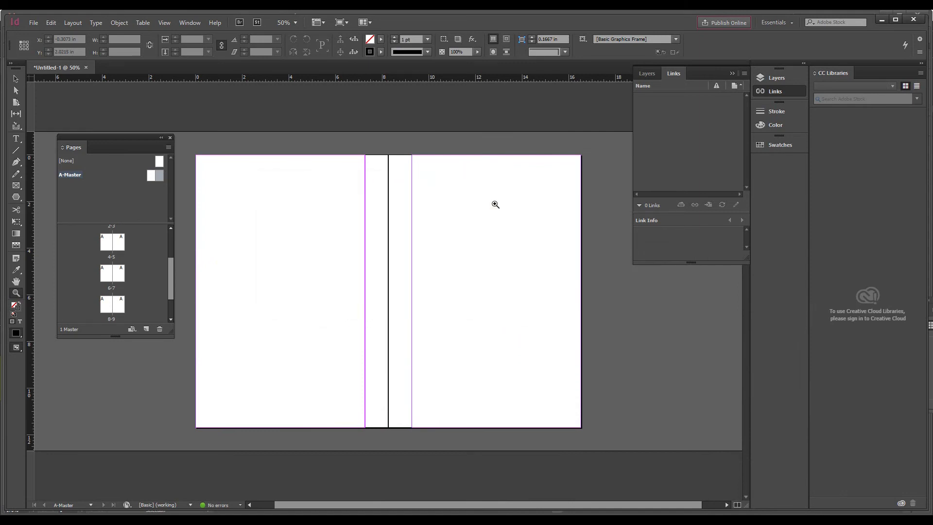
key(ctrl+minus)
key(ctrl+minus)
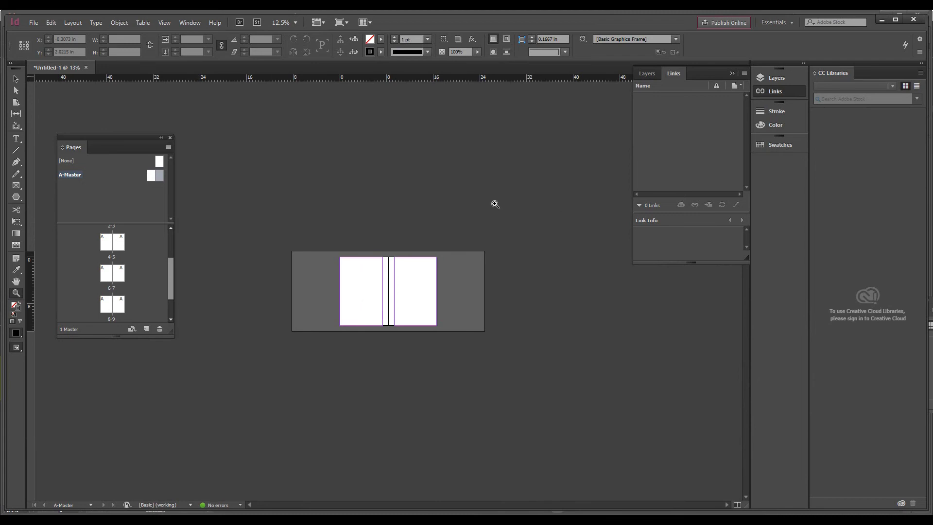
Open page 4 and check the master margins across the document's spreads.
double_click(107, 247)
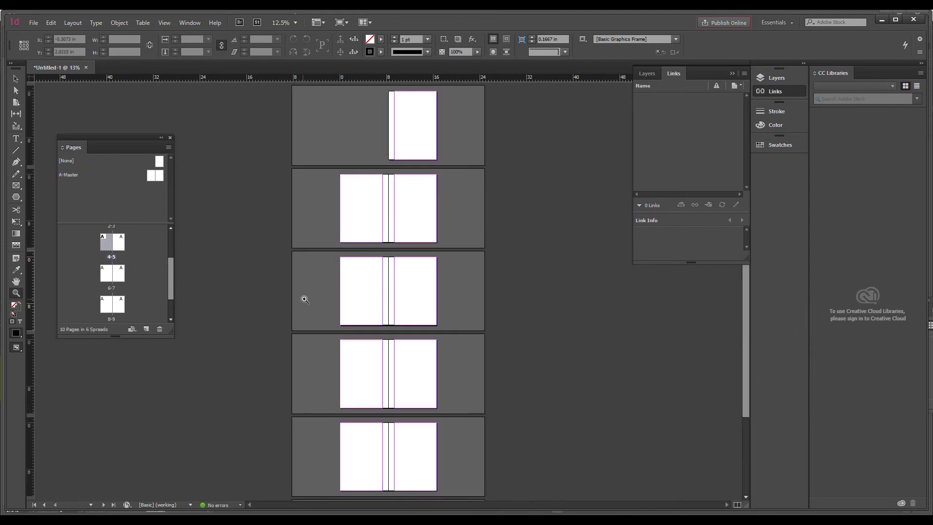
scroll(304, 299, down, 2)
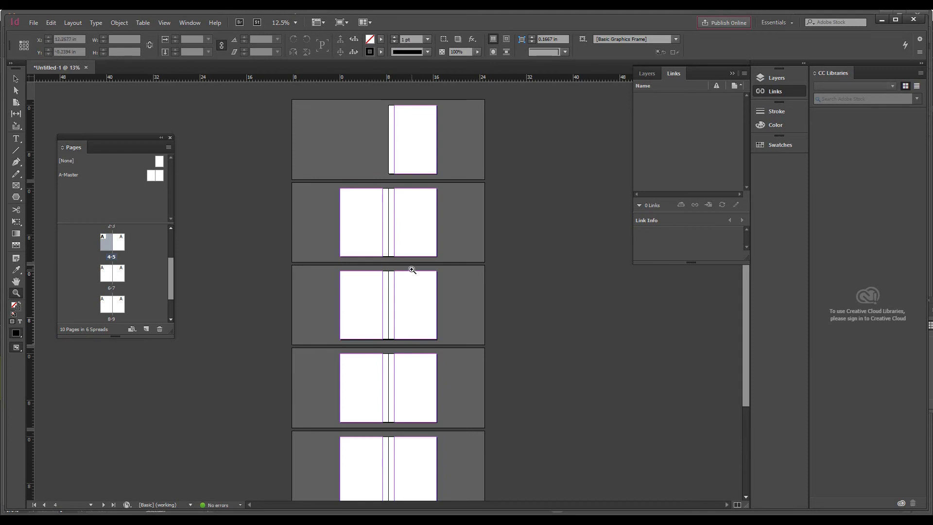
click(421, 203)
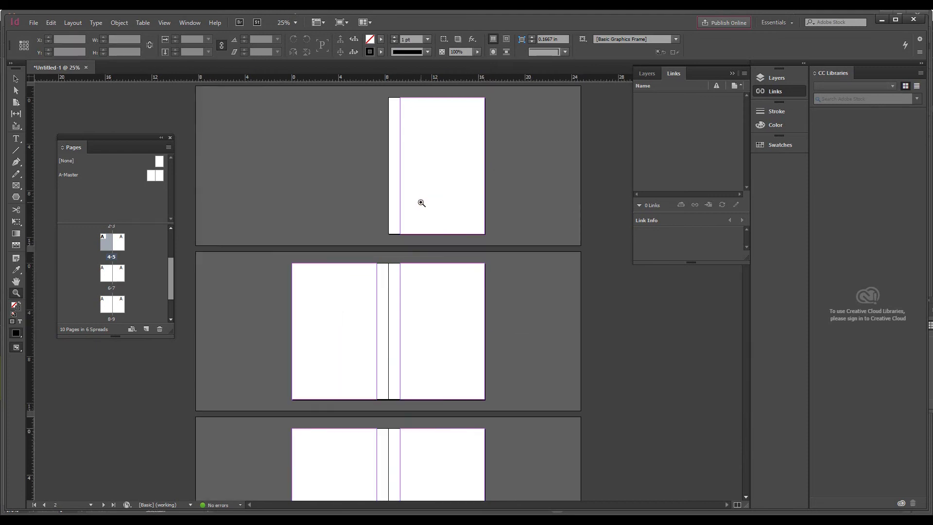
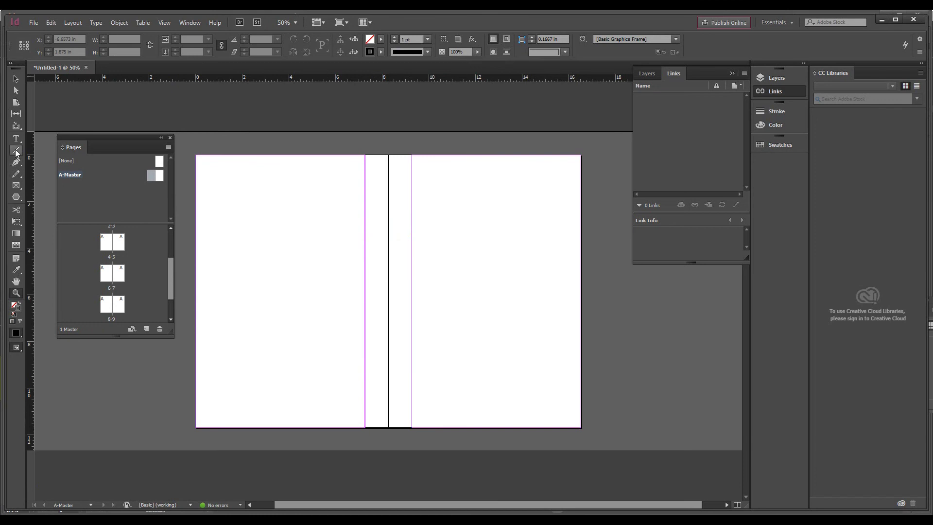
Draw a rectangle frame about 1.18 × 0.4 in at the left A-Master page's upper outer corner and fill it with colour 230600.
click(16, 185)
drag(199, 163, 229, 172)
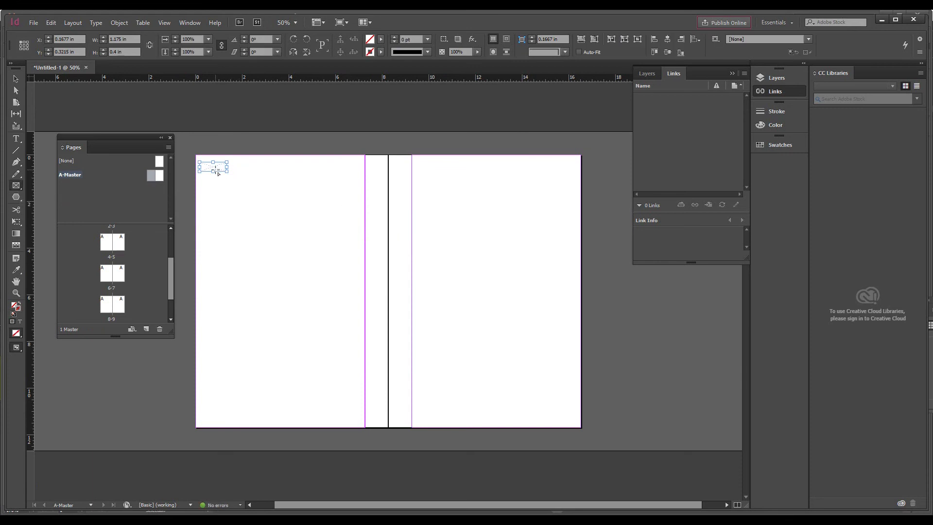
double_click(15, 307)
drag(415, 315, 331, 336)
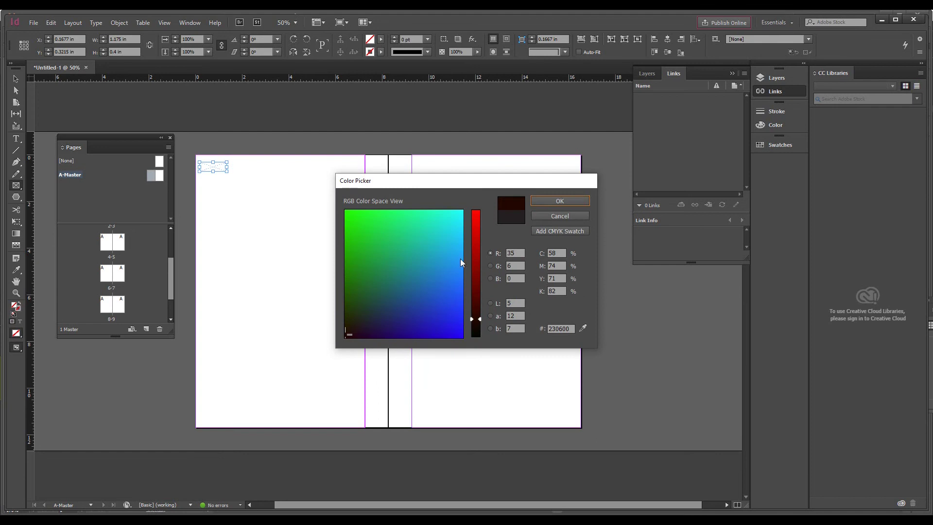
click(560, 200)
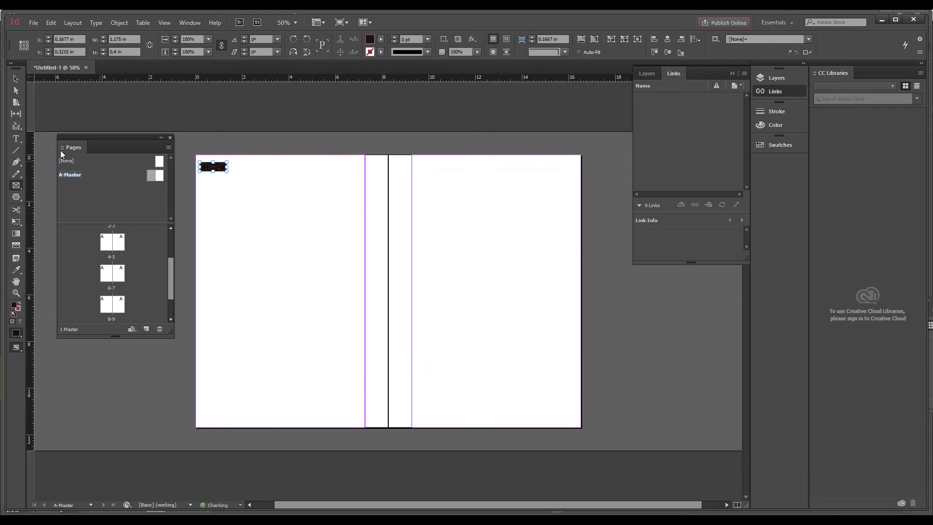
Copy the dark rectangle straight across to the upper outer corner of the right A-Master page.
click(15, 79)
click(237, 121)
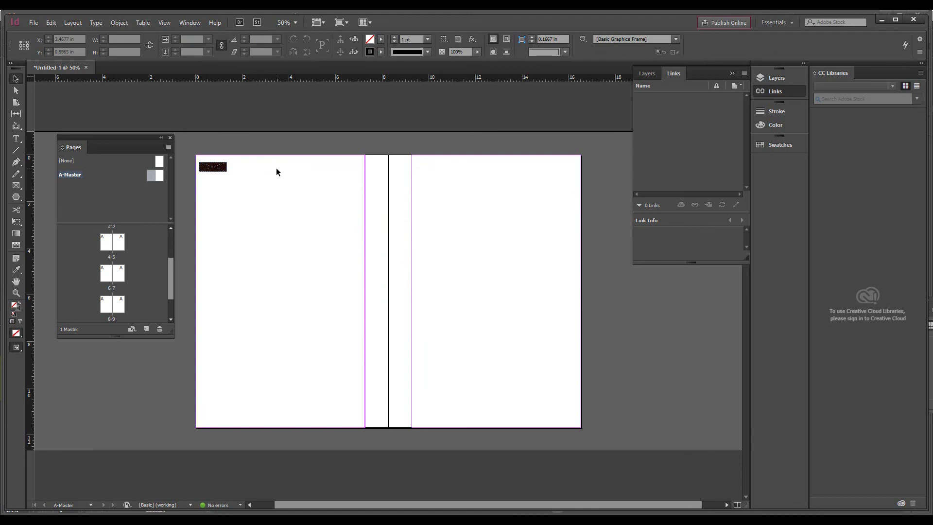
click(215, 168)
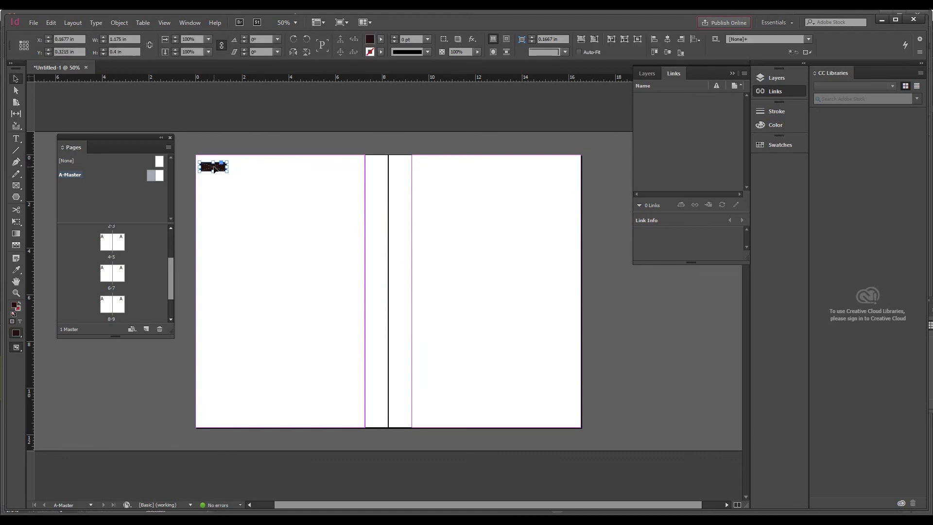
drag(215, 169, 567, 166)
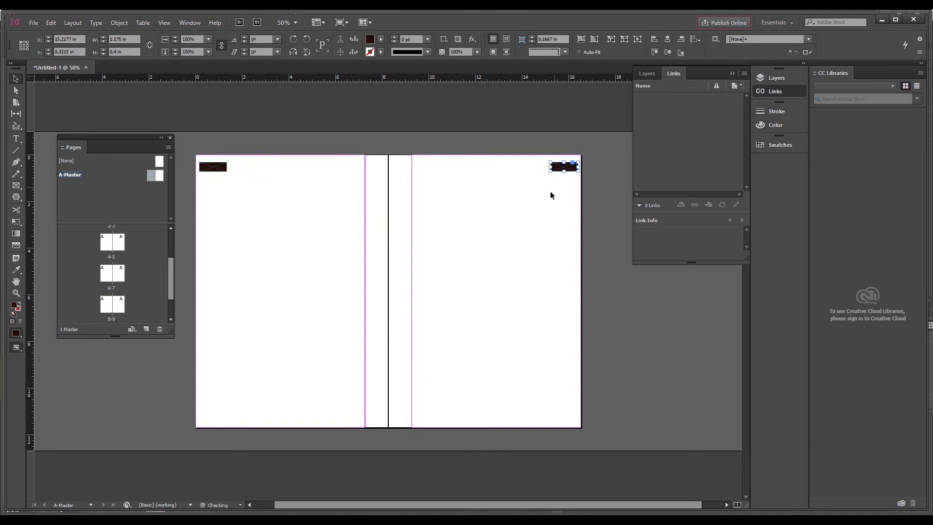
click(546, 199)
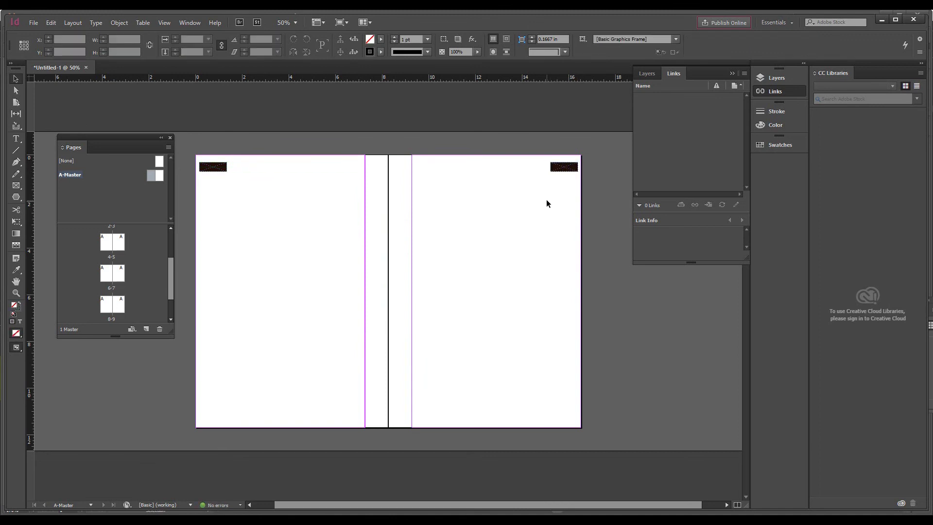
Draw a horizontal line about 6.96 in long below the left A-Master page's rectangle and copy it to the same height on the right page.
click(18, 150)
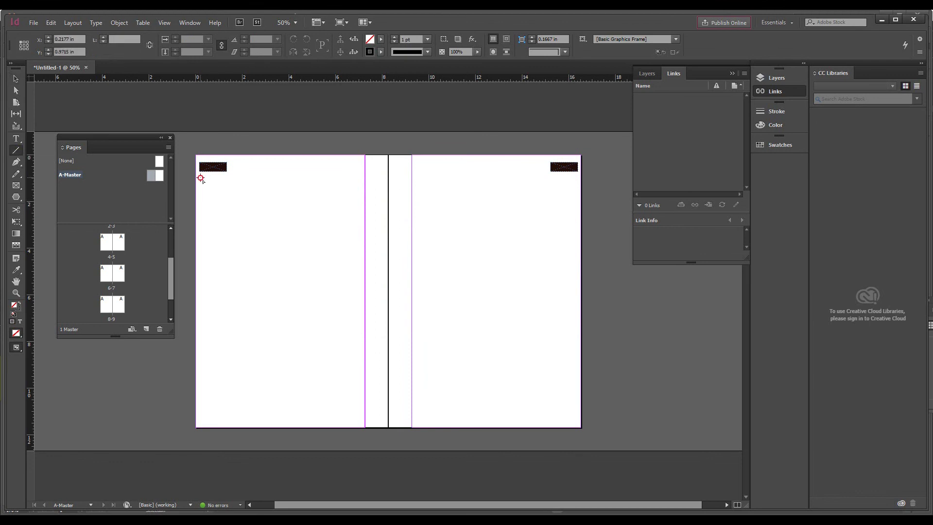
drag(200, 178, 362, 177)
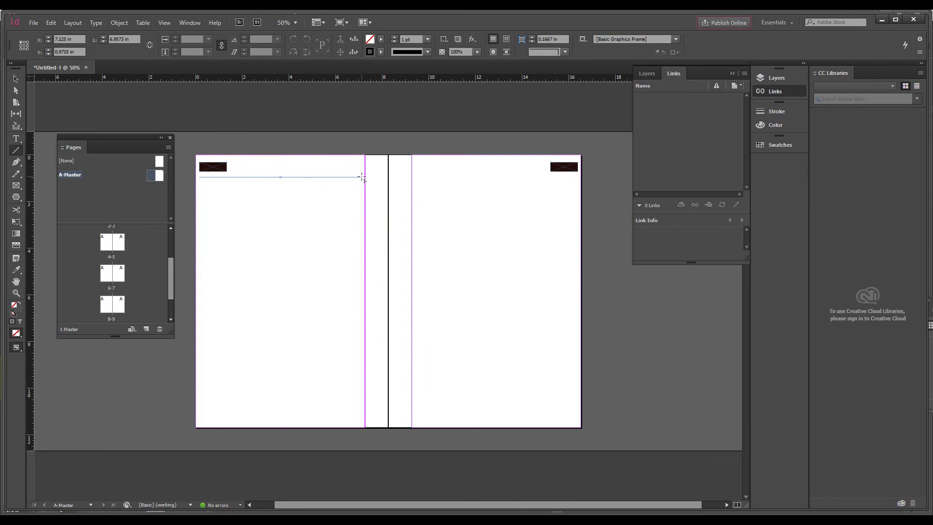
click(12, 81)
click(283, 181)
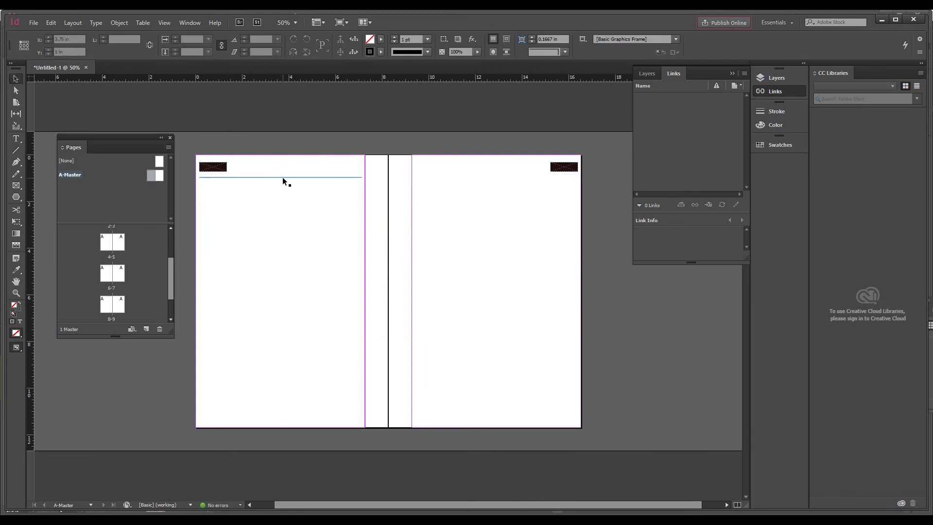
drag(283, 178, 498, 192)
click(599, 281)
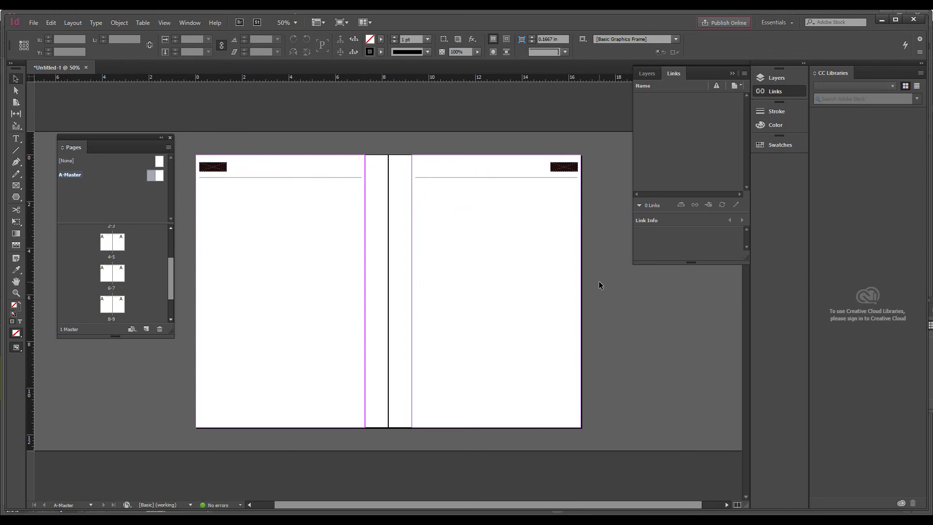
Open page 4 and look through the document's spreads to check the rectangles and lines inherited from A-Master.
double_click(107, 243)
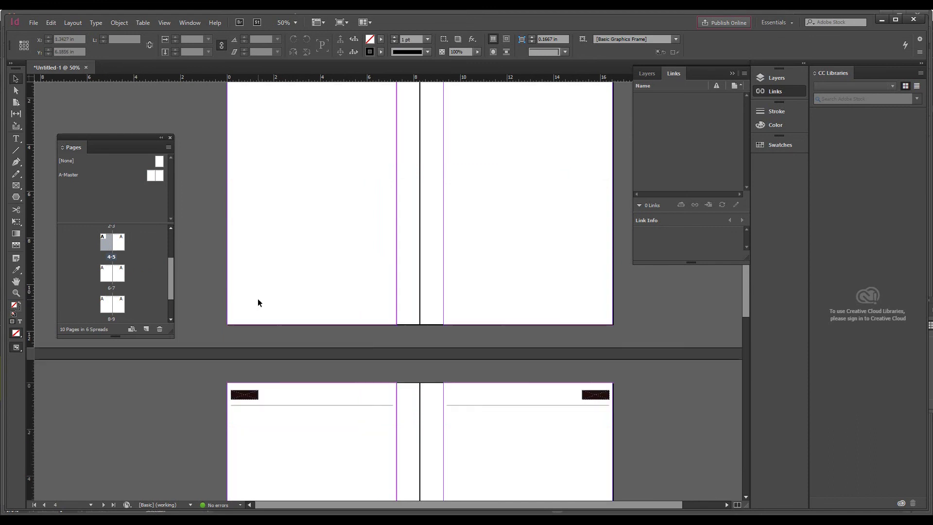
scroll(257, 299, down, 10)
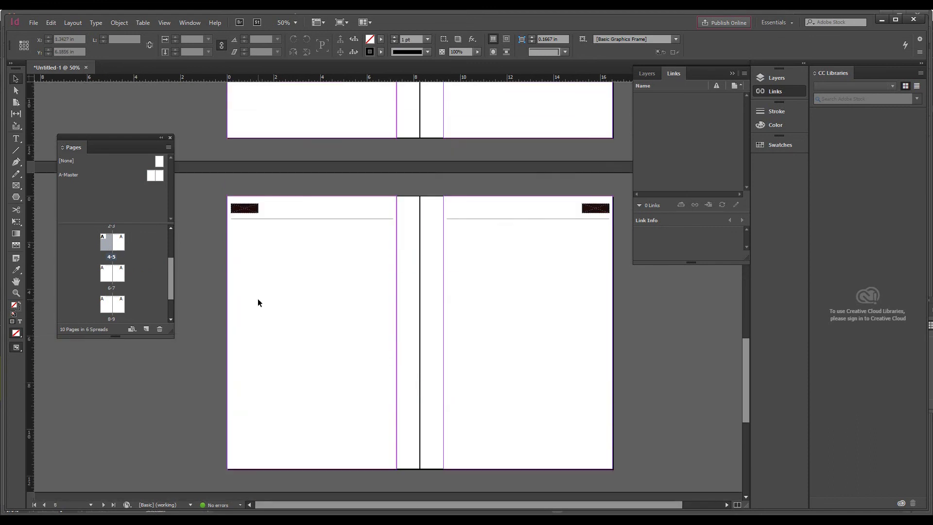
scroll(257, 298, down, 1)
scroll(258, 299, up, 5)
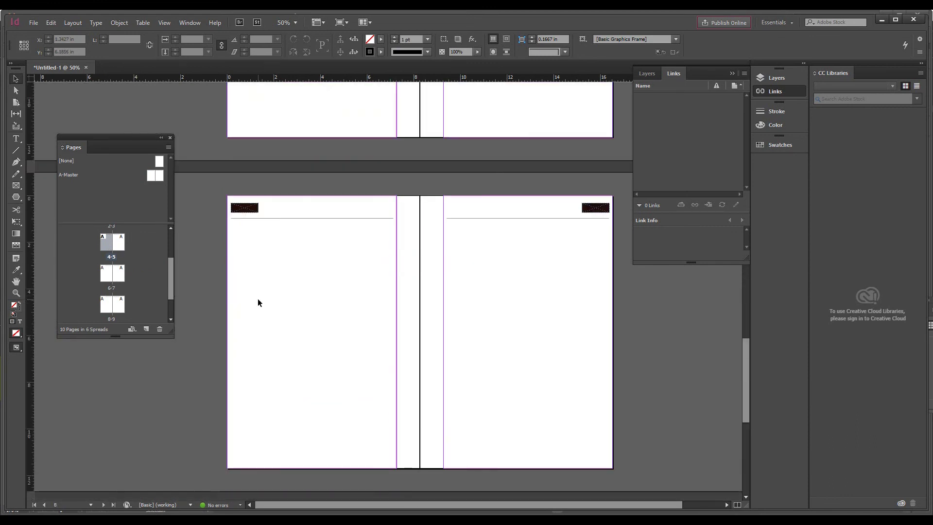
scroll(258, 299, down, 1)
scroll(257, 299, up, 10)
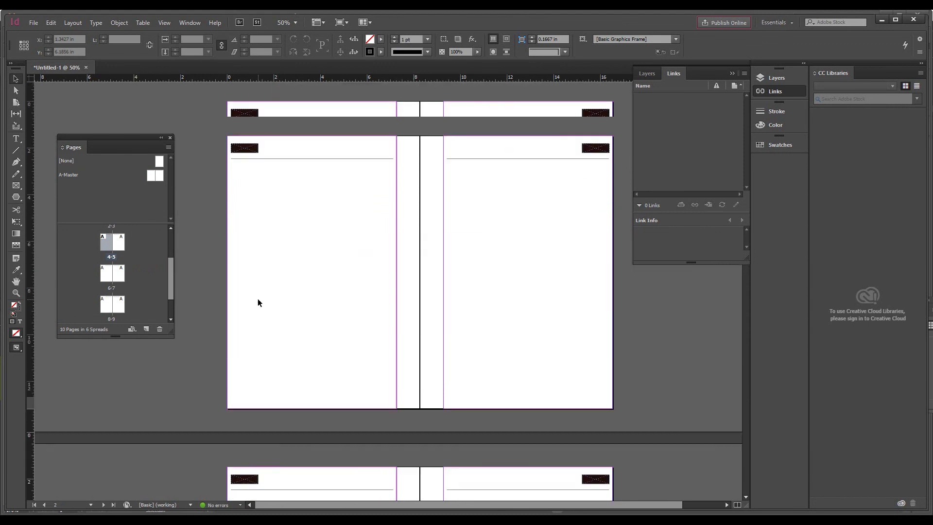
scroll(258, 299, up, 4)
key(ctrl+minus)
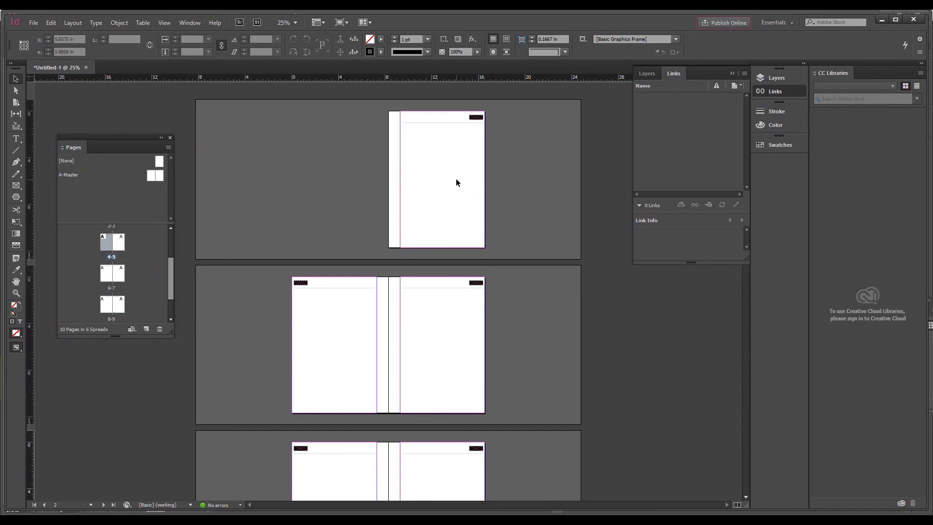
Apply the [None] master to page 1 and compare it with the other spreads.
scroll(130, 256, up, 2)
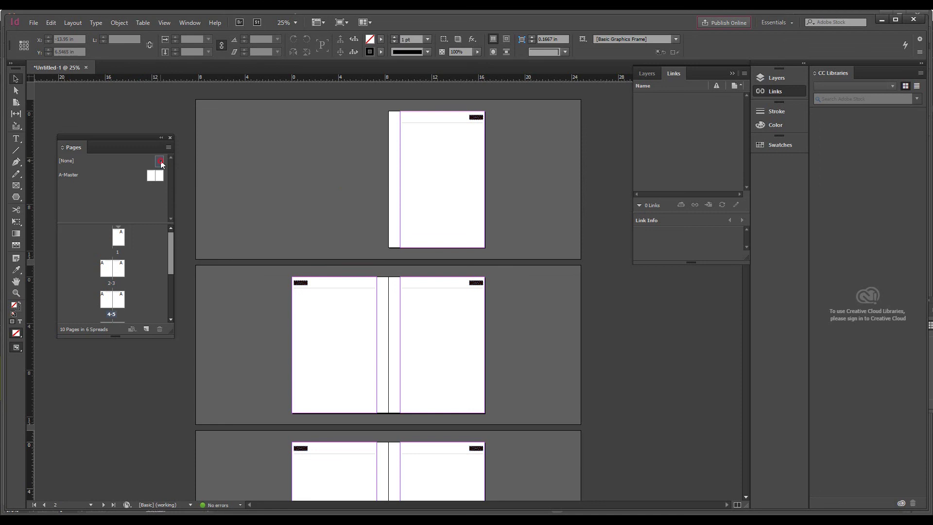
mouse_move(158, 161)
mouse_down()
mouse_move(150, 215)
mouse_move(118, 241)
mouse_up()
scroll(453, 214, down, 10)
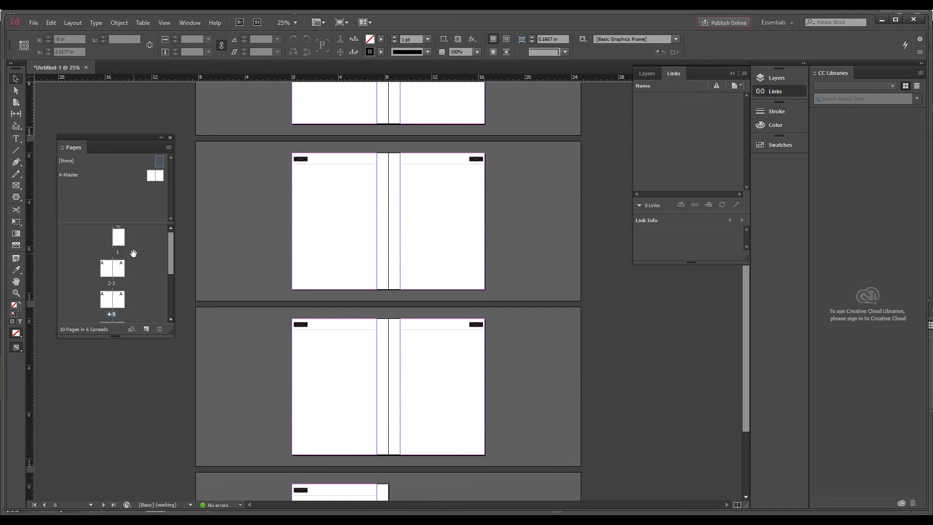
scroll(383, 249, up, 10)
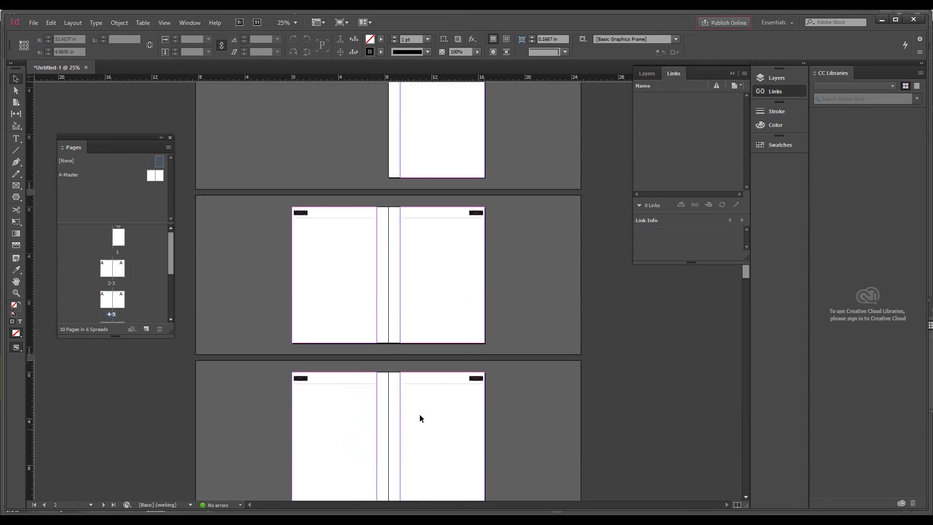
scroll(440, 415, down, 1)
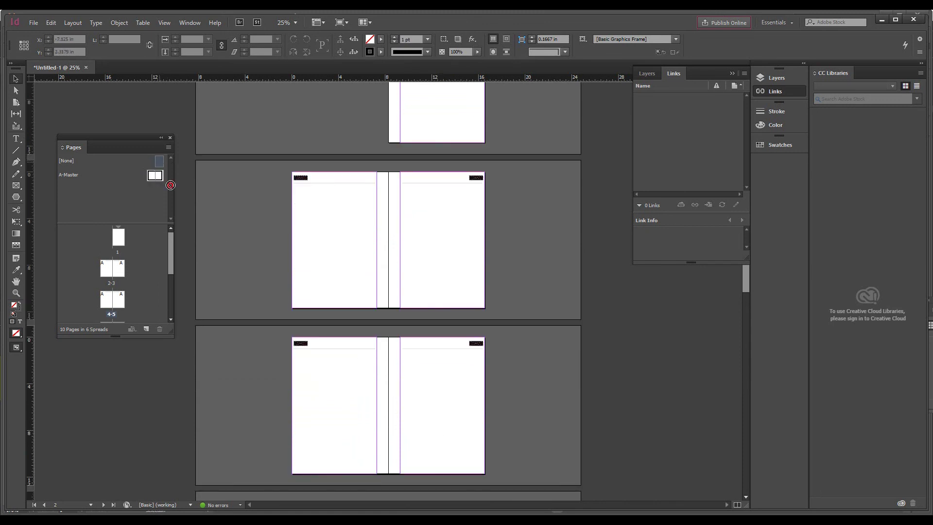
Apply the [None] master to page 5 only, keeping A-Master on page 4.
drag(160, 176, 118, 302)
scroll(544, 366, down, 2)
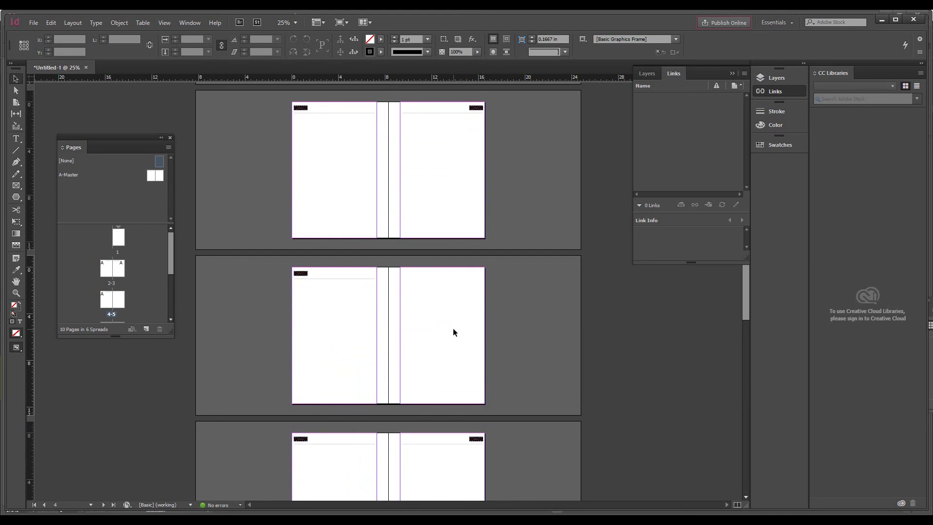
scroll(453, 330, up, 4)
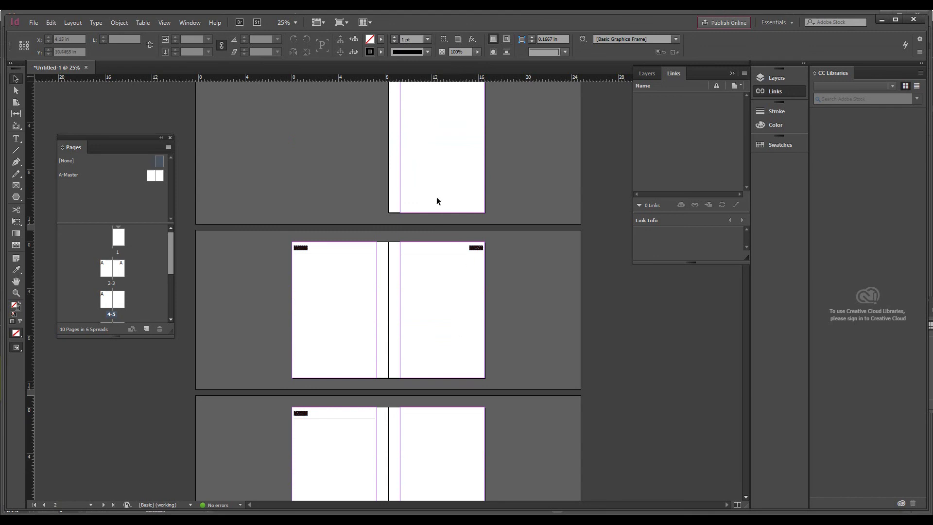
Widen the left A-Master page's dark rectangle to about 6.71 in and check the change on pages 2 to 5.
click(476, 249)
double_click(151, 178)
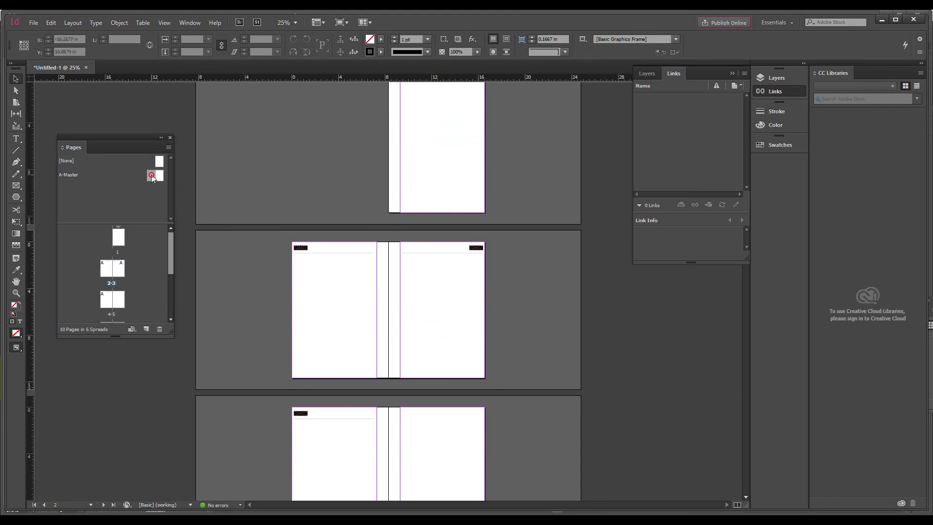
click(298, 230)
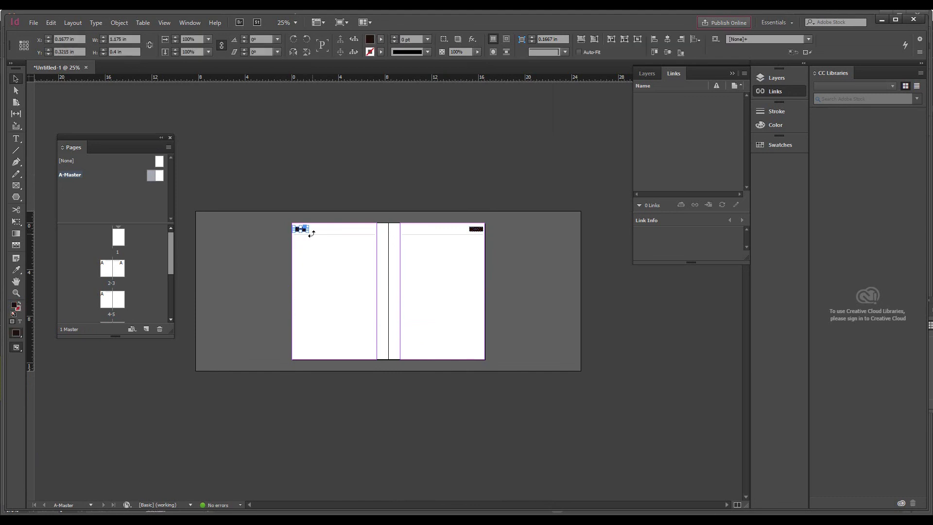
drag(308, 229, 373, 229)
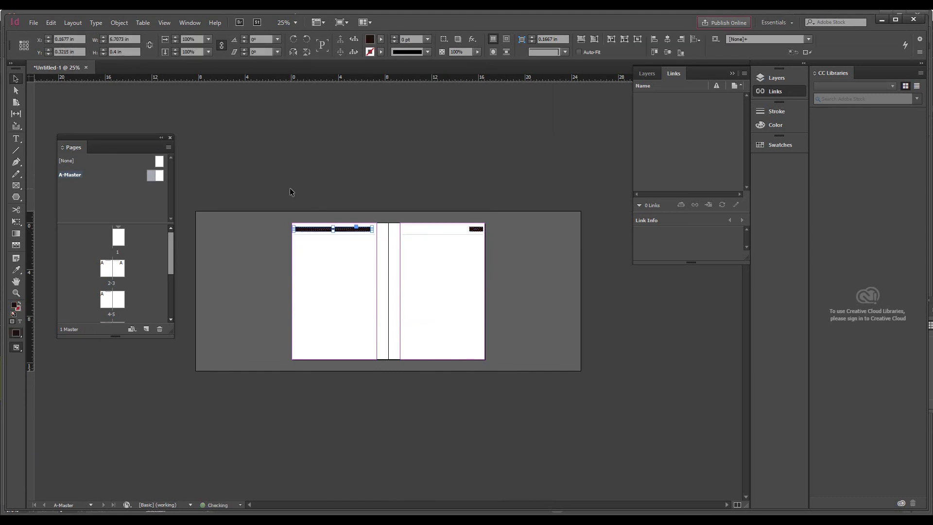
click(109, 274)
double_click(109, 273)
scroll(233, 283, down, 5)
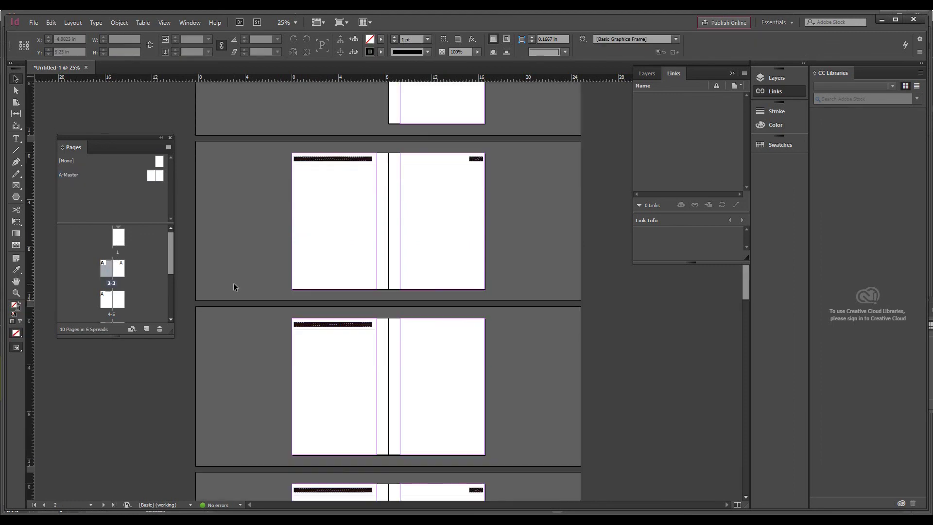
scroll(234, 284, up, 6)
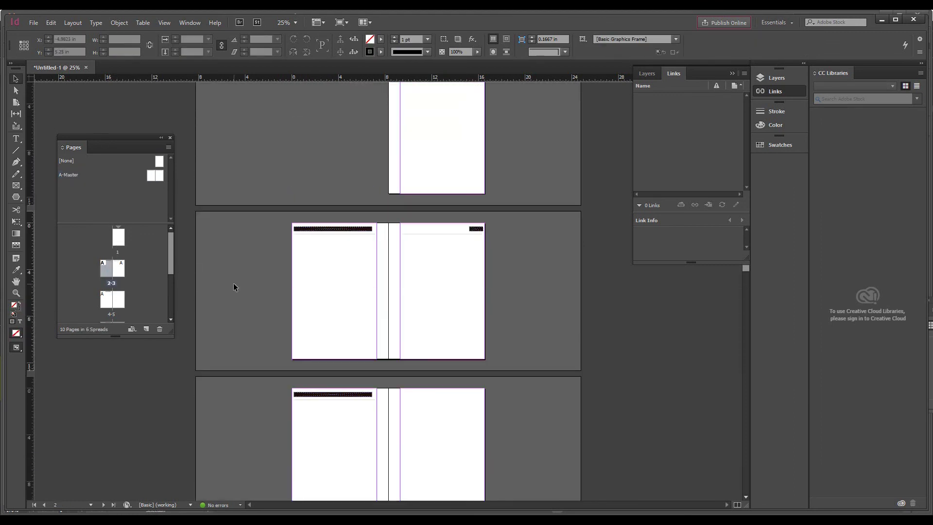